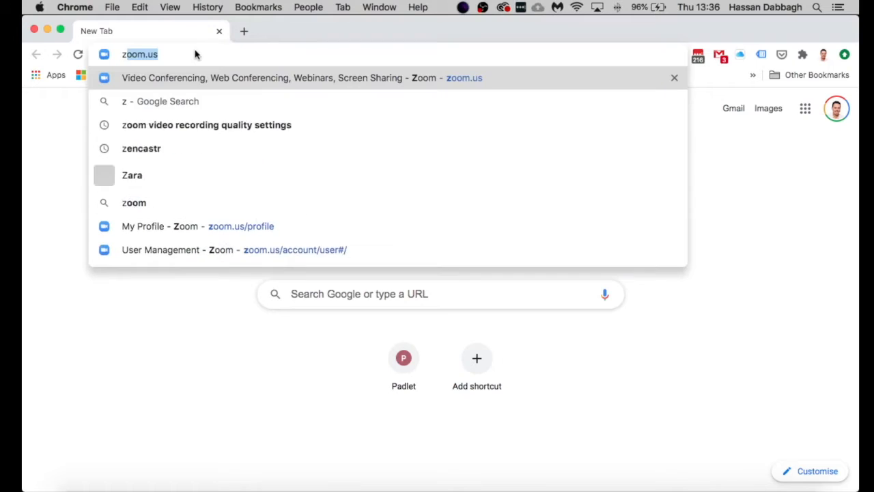
Step: Load zoom.us, go to the sign-in page and choose Sign in with Google
type(".us")
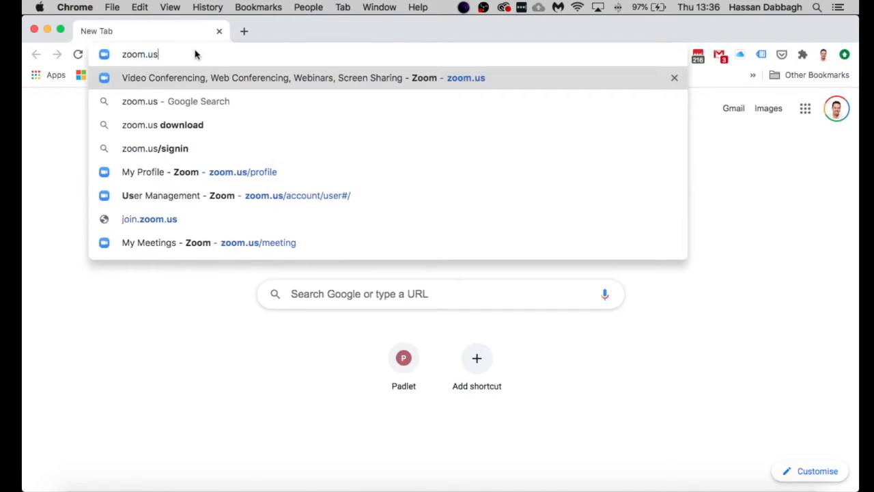
key("Return")
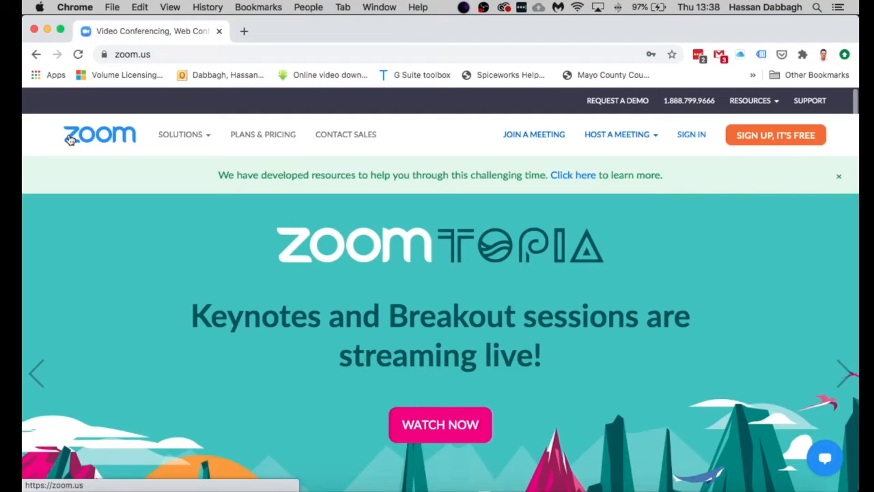
left_click(694, 138)
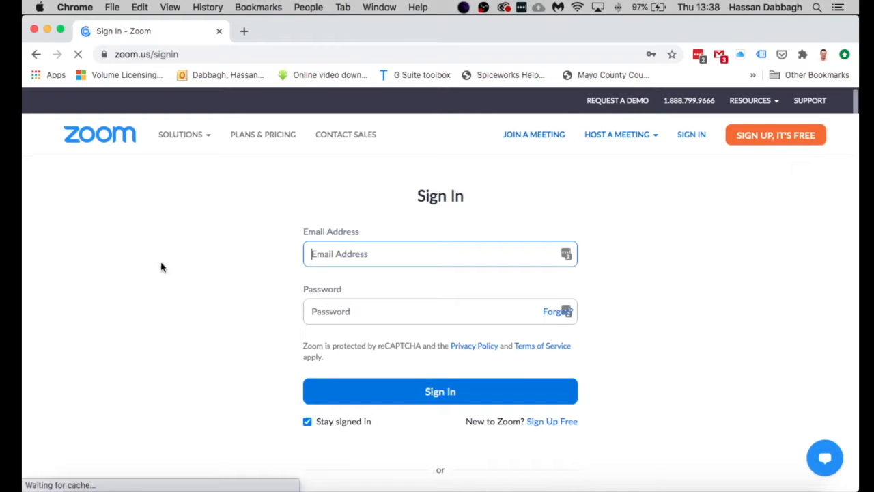
scroll(171, 287, "down", 3)
scroll(172, 287, "up", 3)
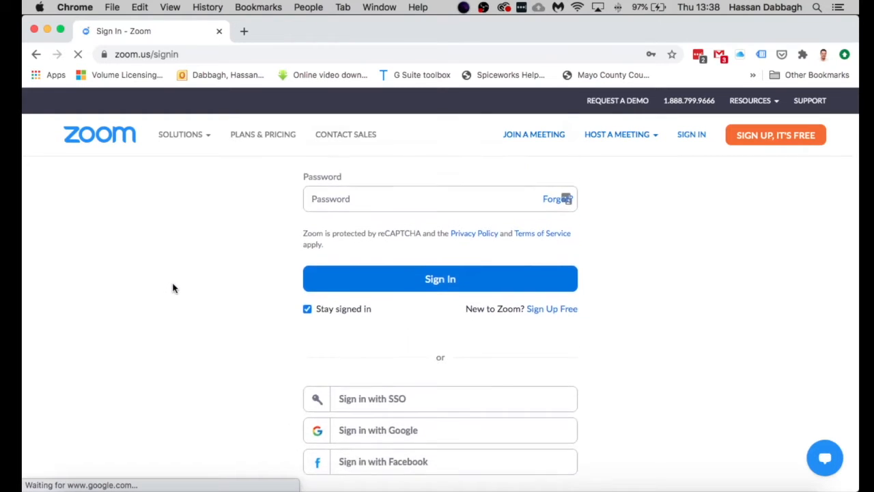
scroll(173, 288, "down", 3)
scroll(173, 288, "down", 2)
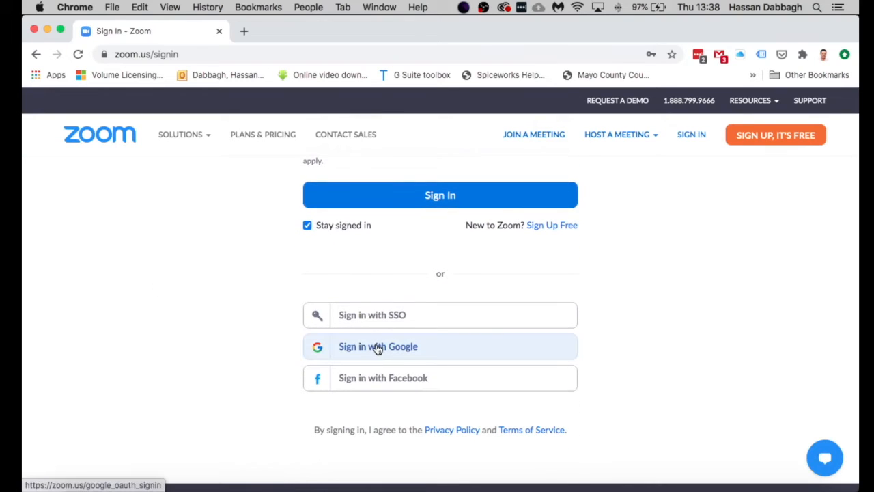
left_click(381, 349)
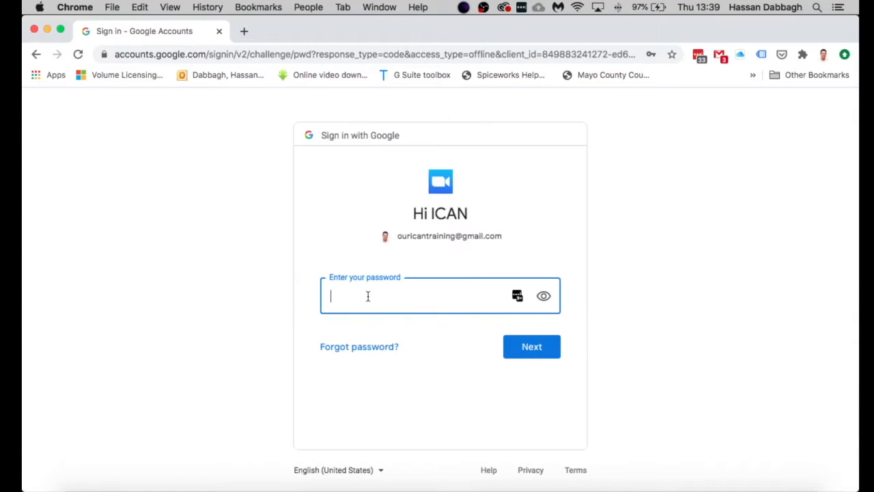
Step: Enter the Google account password to finish signing in to Zoom
type("•••••••••")
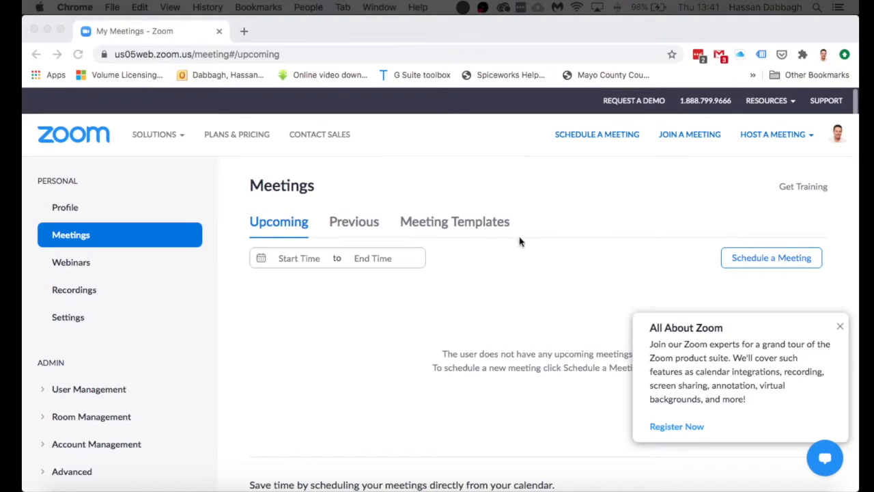
Step: Close the All About Zoom notice, start a new meeting and select the default topic My Meeting
left_click(841, 328)
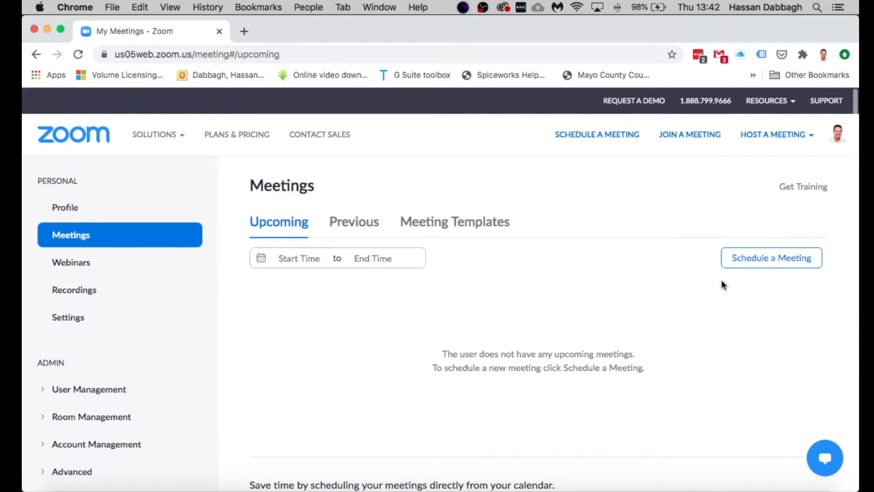
left_click(756, 262)
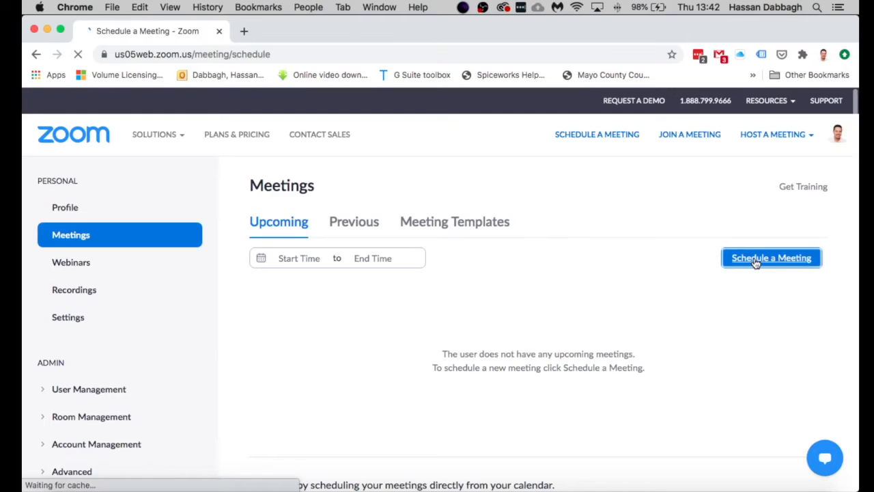
left_click_drag(435, 252, 359, 253)
Step: Give the meeting the description 'This is about.....'
left_click(395, 294)
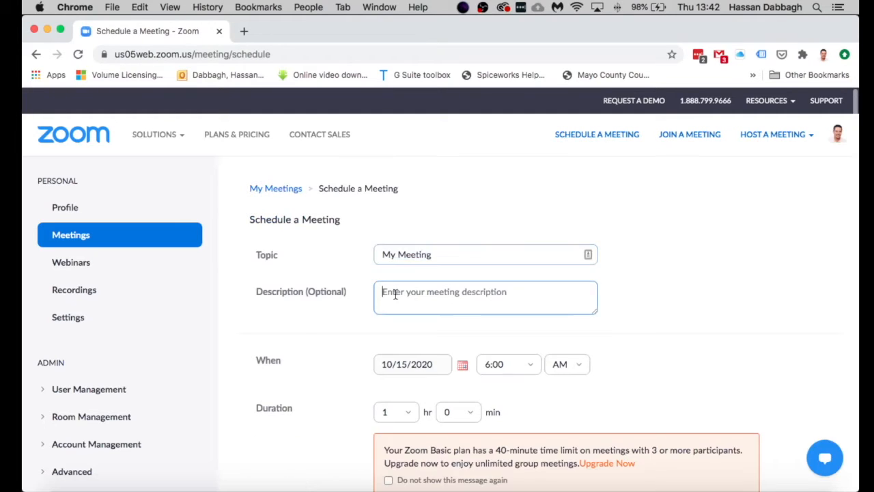
type("This is about.....")
scroll(355, 298, "down", 3)
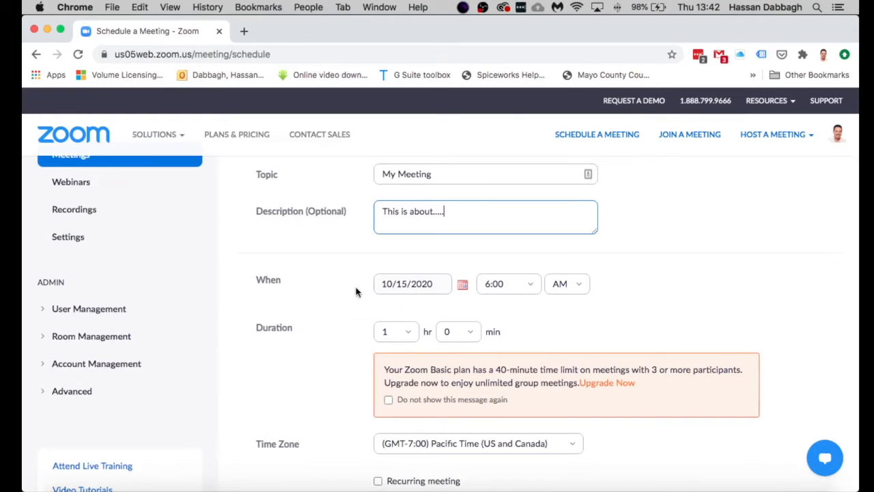
Step: Set the meeting start to 10/22/2020 at 5:30 PM
left_click(426, 290)
left_click(462, 284)
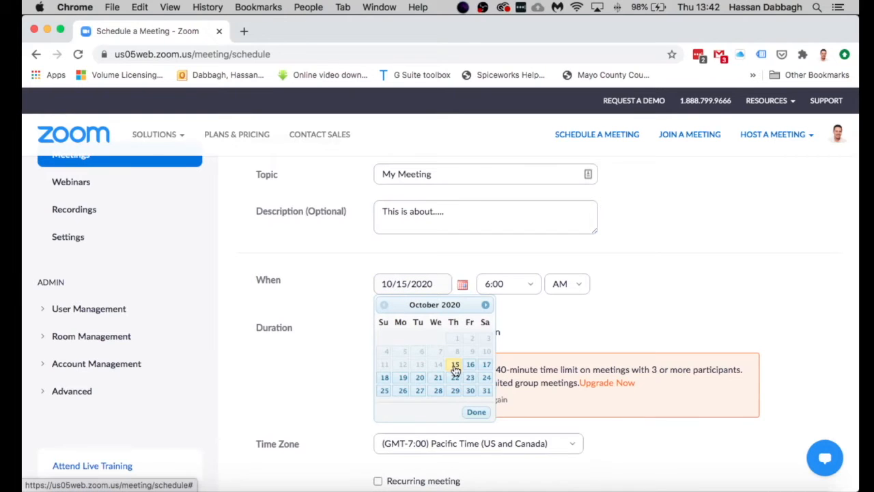
left_click(455, 380)
scroll(456, 383, "up", 1)
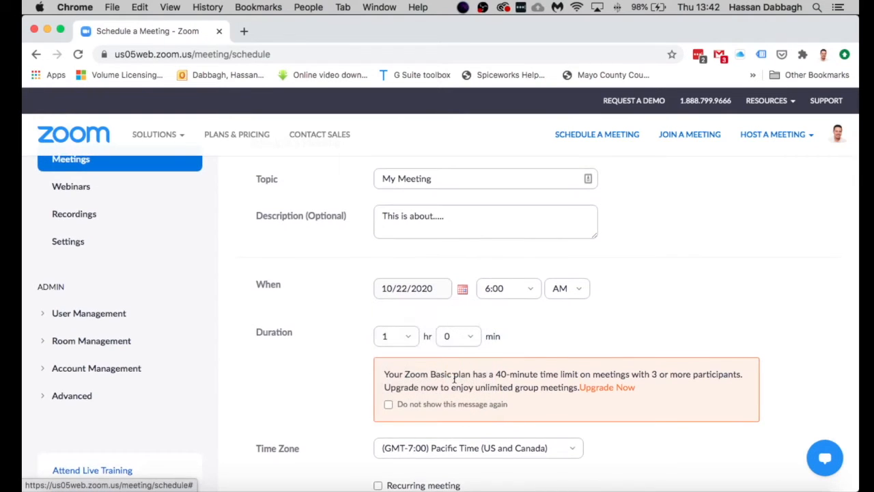
left_click(532, 292)
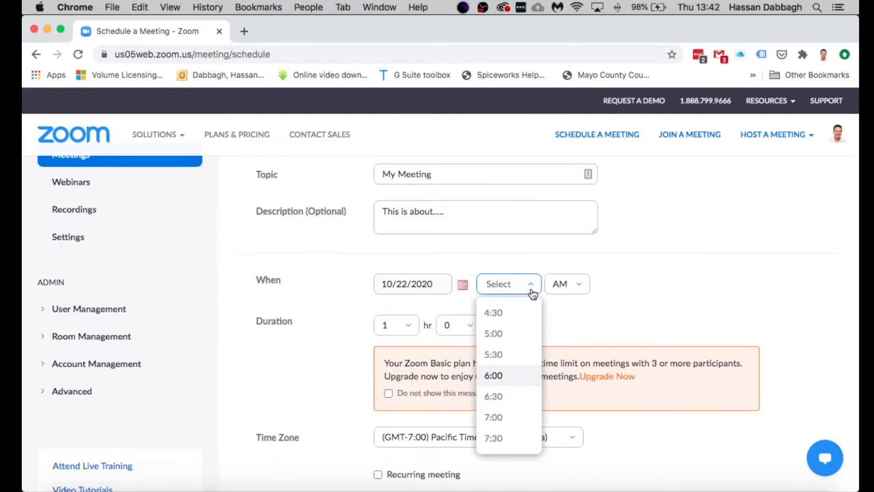
left_click(508, 356)
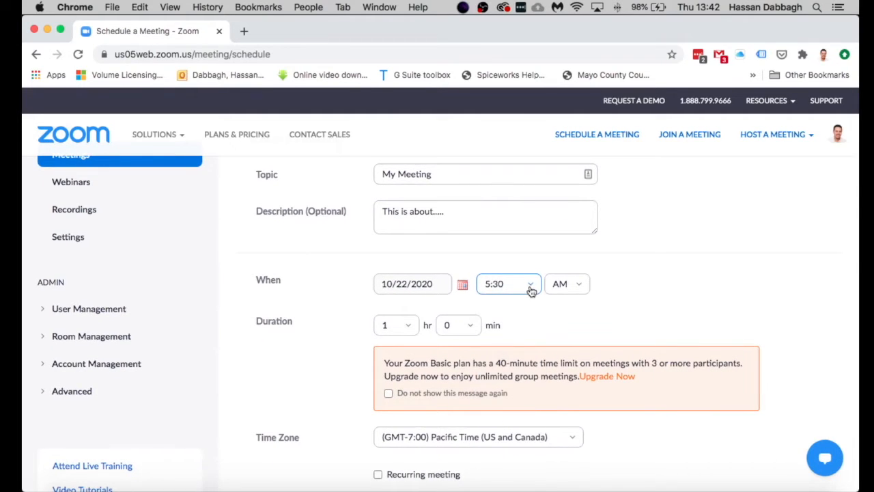
left_click(578, 287)
left_click(560, 335)
scroll(610, 229, "down", 2)
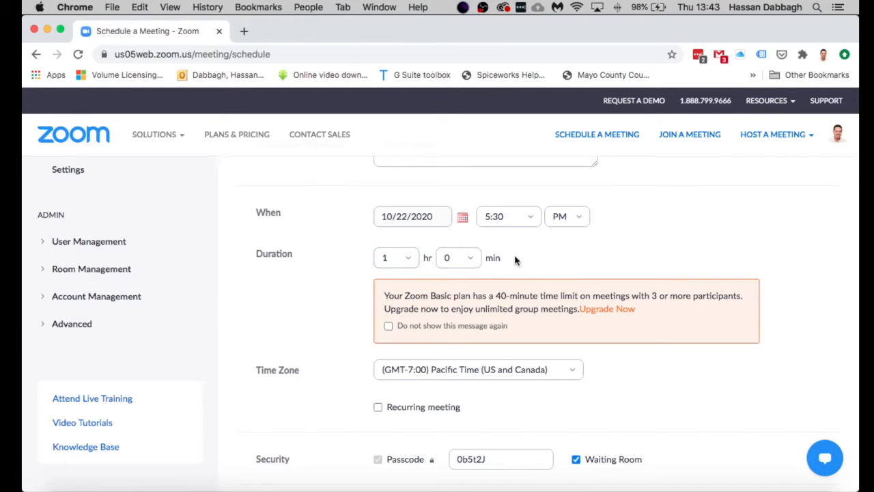
scroll(555, 270, "down", 1)
scroll(554, 271, "down", 2)
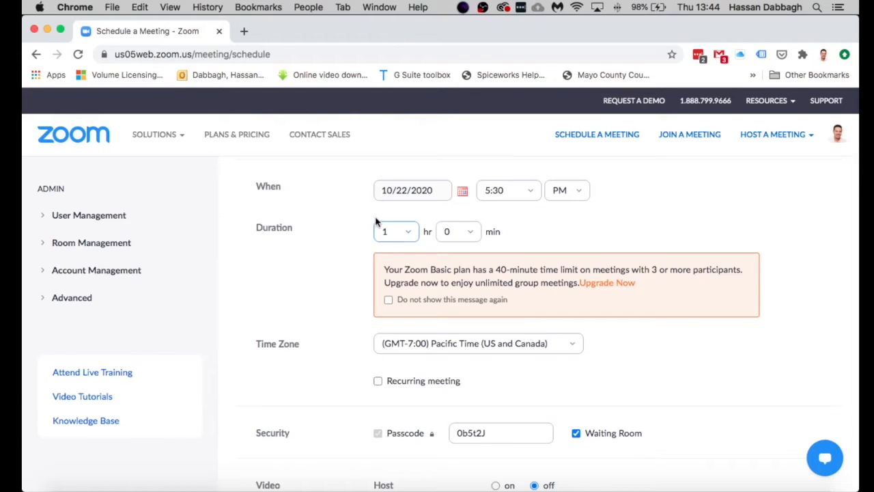
Step: Set the meeting duration to 0 hr 30 min
left_click(406, 232)
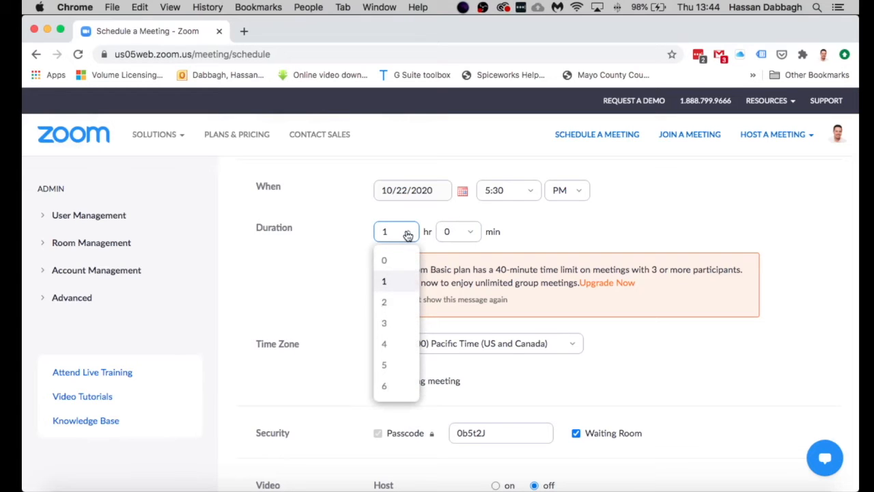
scroll(401, 321, "down", 2)
scroll(400, 319, "up", 3)
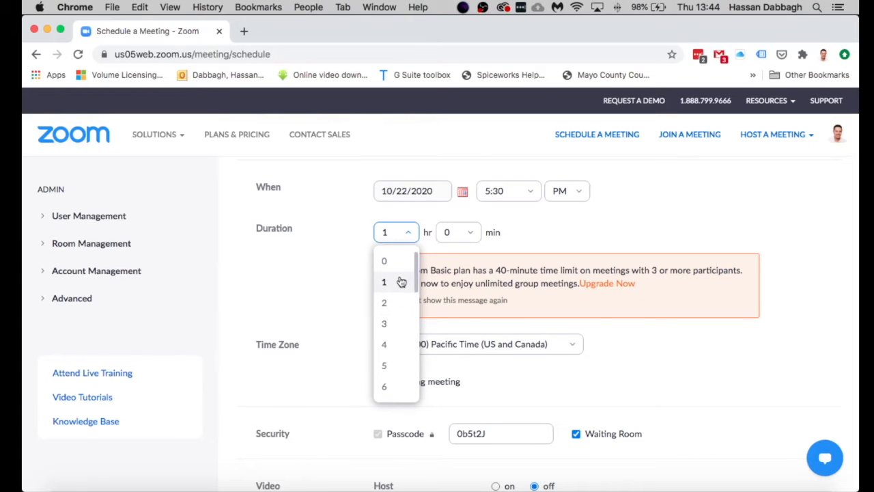
left_click(402, 263)
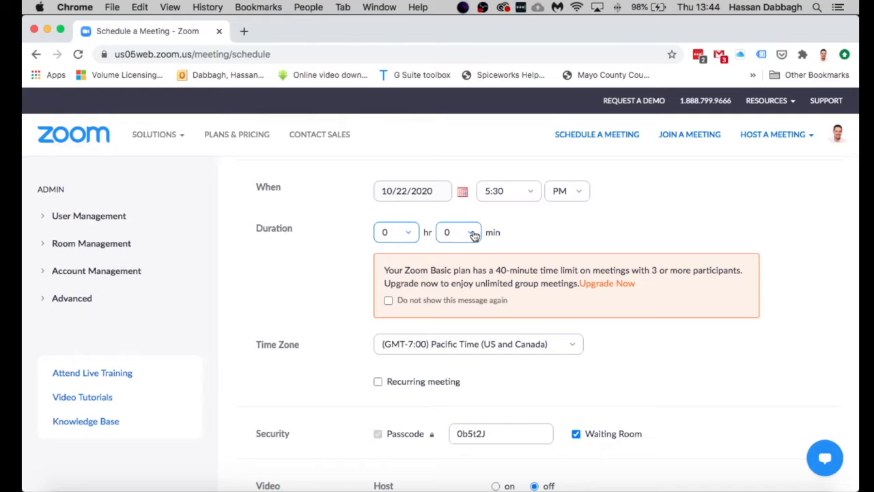
left_click(472, 232)
left_click(452, 303)
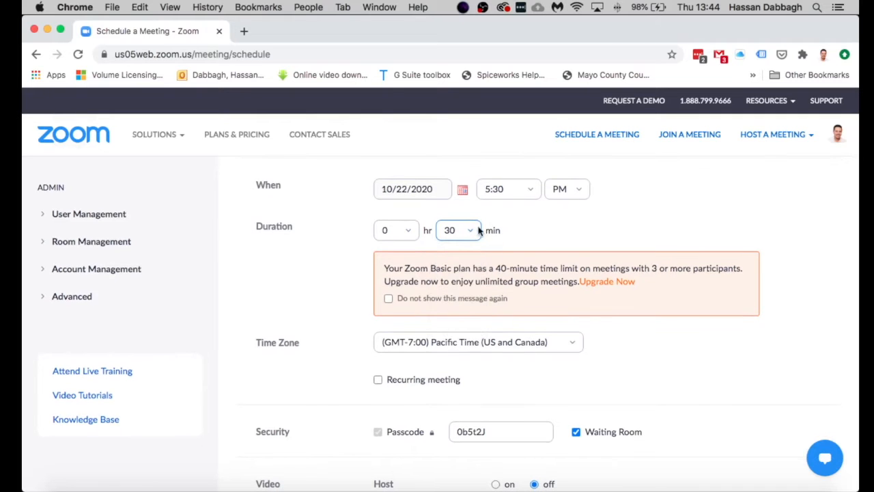
Step: Change the meeting time zone to (GMT+1:00) Dublin
scroll(351, 280, "down", 3)
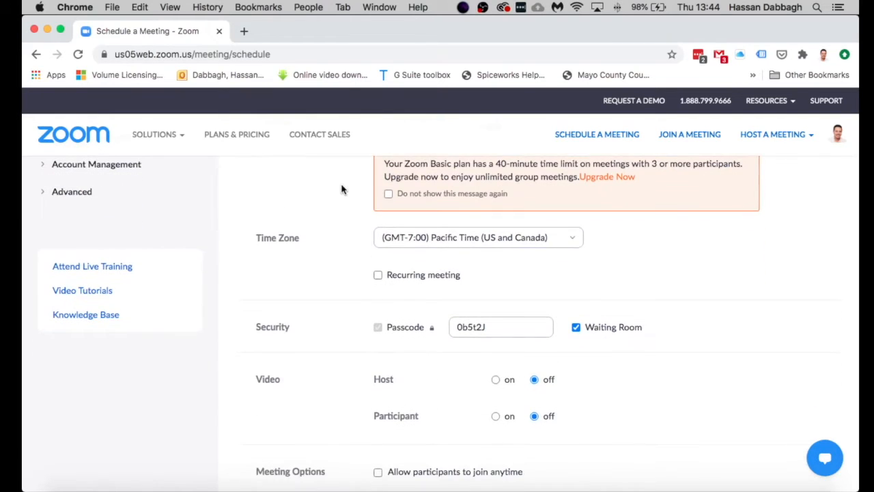
scroll(342, 190, "up", 2)
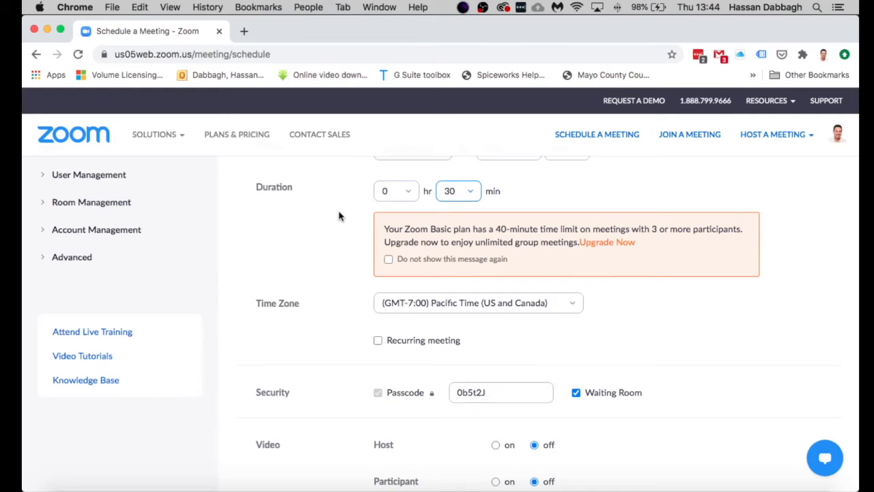
scroll(338, 215, "down", 2)
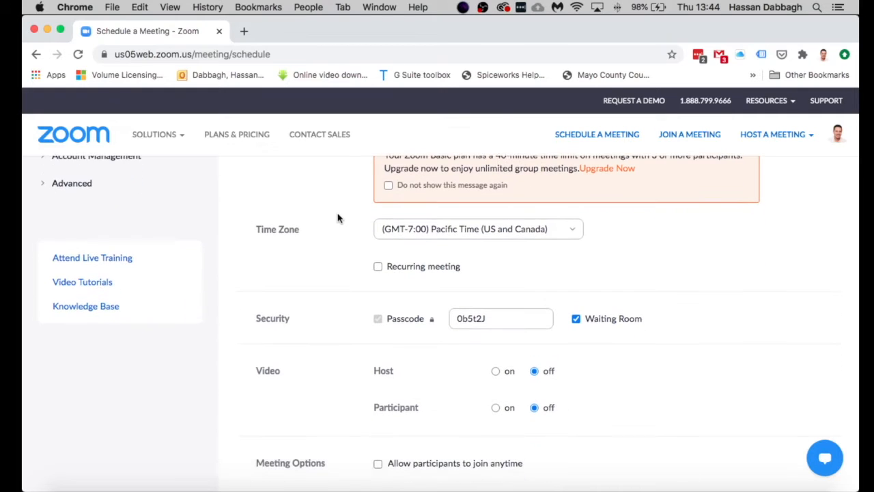
left_click(574, 230)
scroll(538, 319, "down", 15)
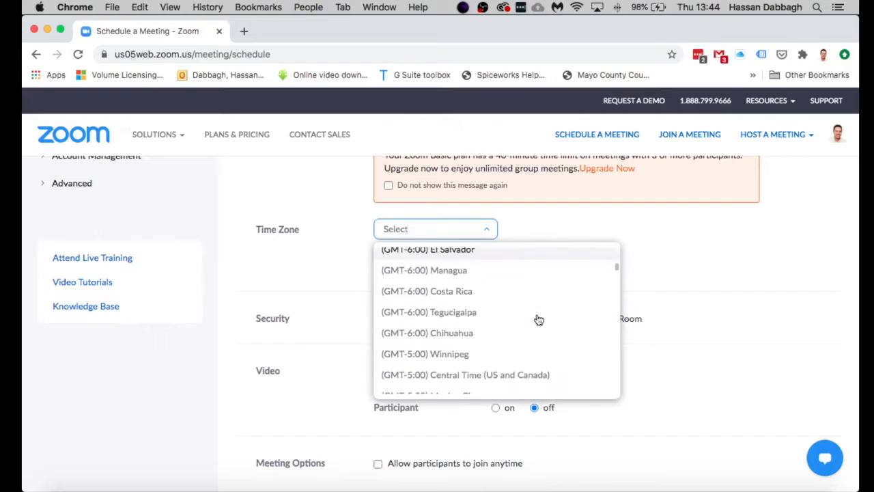
left_click(321, 282)
scroll(332, 283, "down", 2)
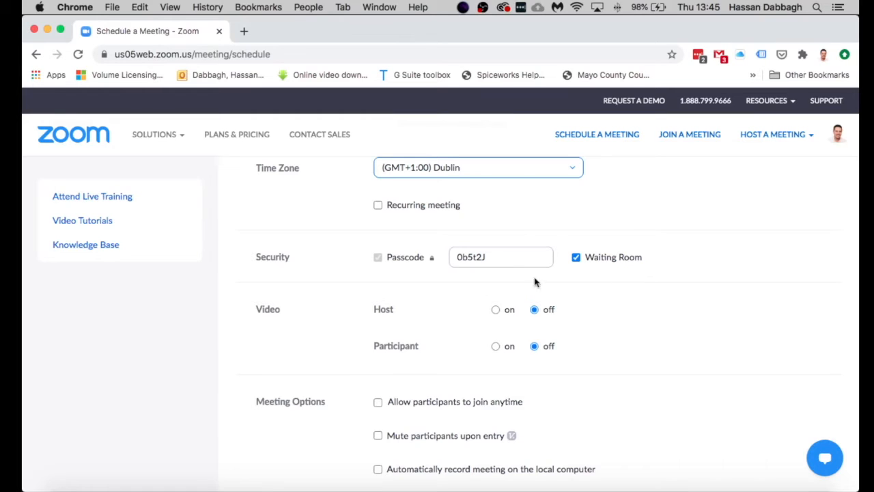
Step: Adjust the meeting options, turning host video on at meeting start
scroll(546, 273, "down", 1)
left_click(495, 268)
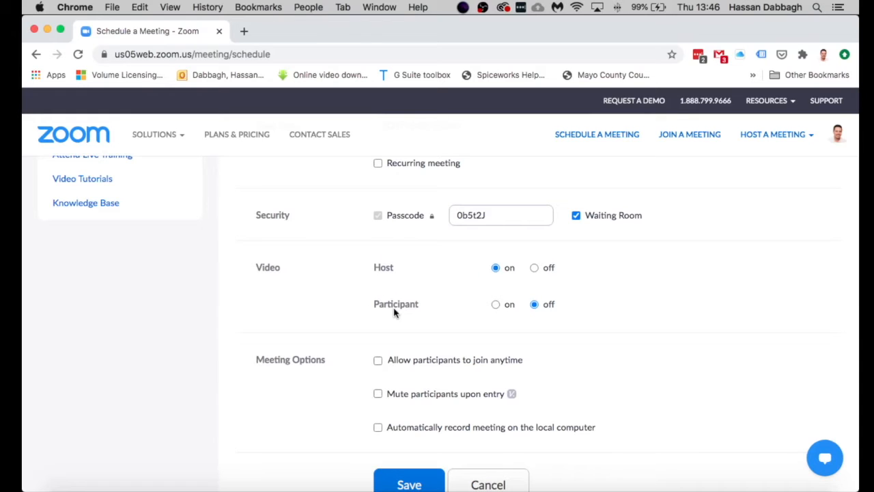
mouse_move(394, 312)
scroll(328, 314, "down", 3)
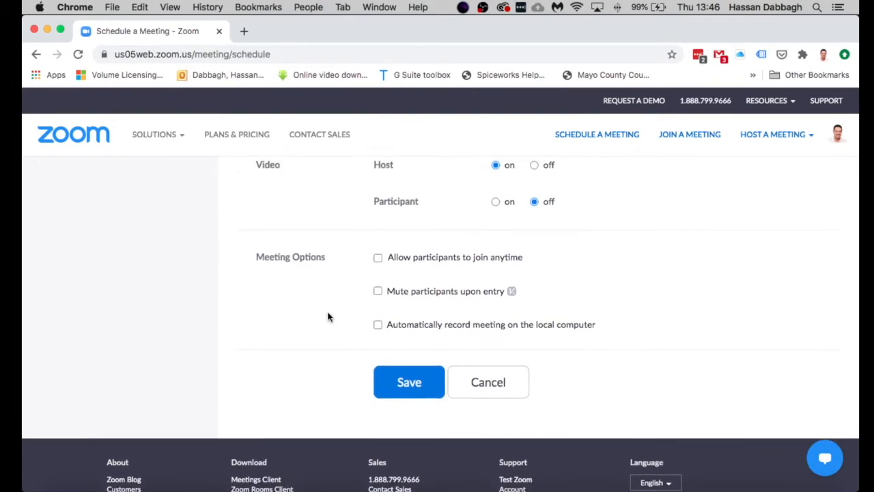
scroll(328, 316, "up", 1)
scroll(339, 286, "down", 1)
scroll(414, 274, "up", 1)
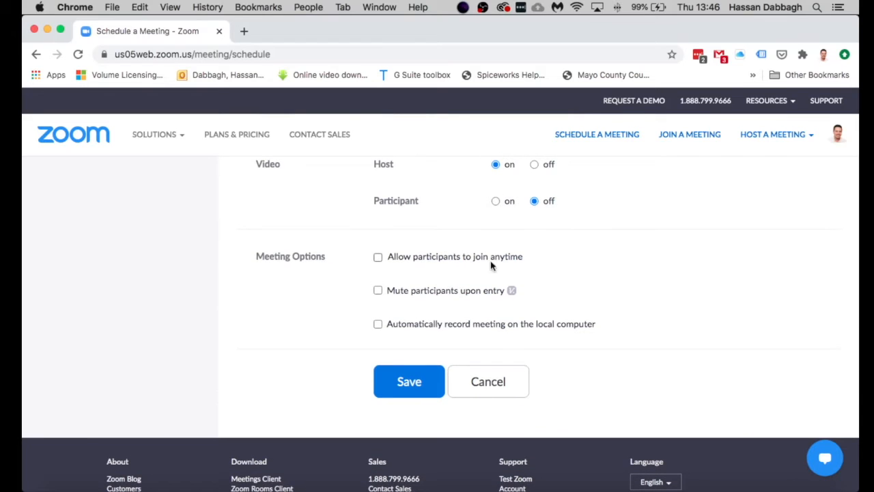
scroll(362, 273, "up", 1)
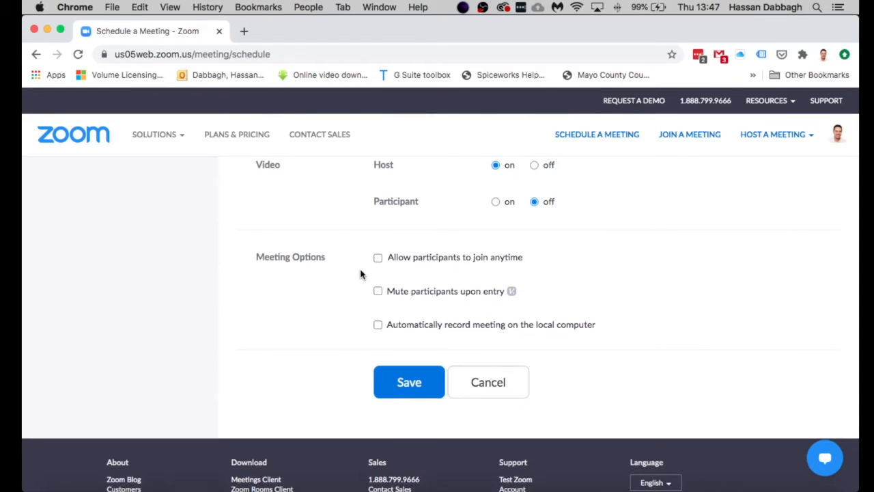
scroll(361, 274, "up", 5)
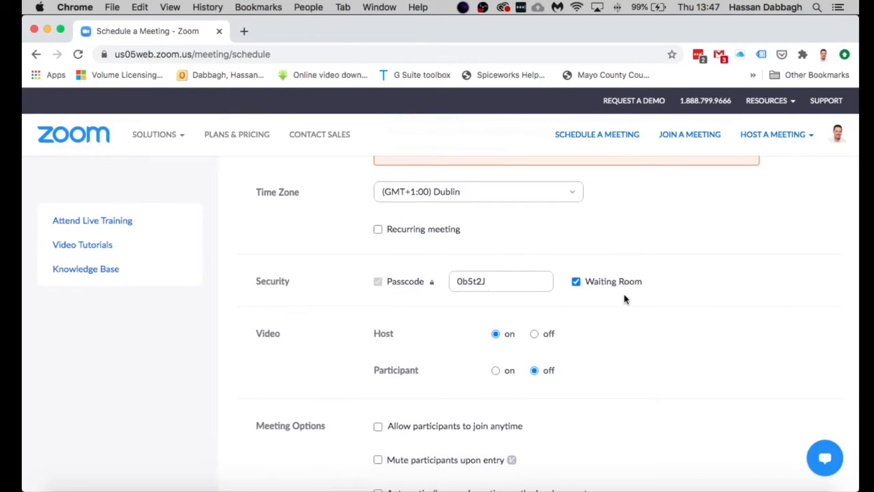
scroll(361, 371, "up", 1)
scroll(361, 371, "down", 2)
scroll(360, 371, "down", 4)
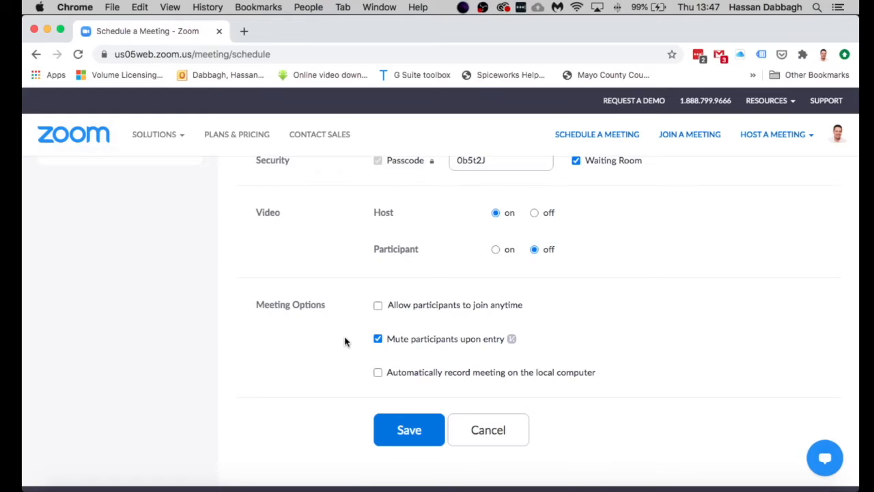
scroll(355, 342, "down", 2)
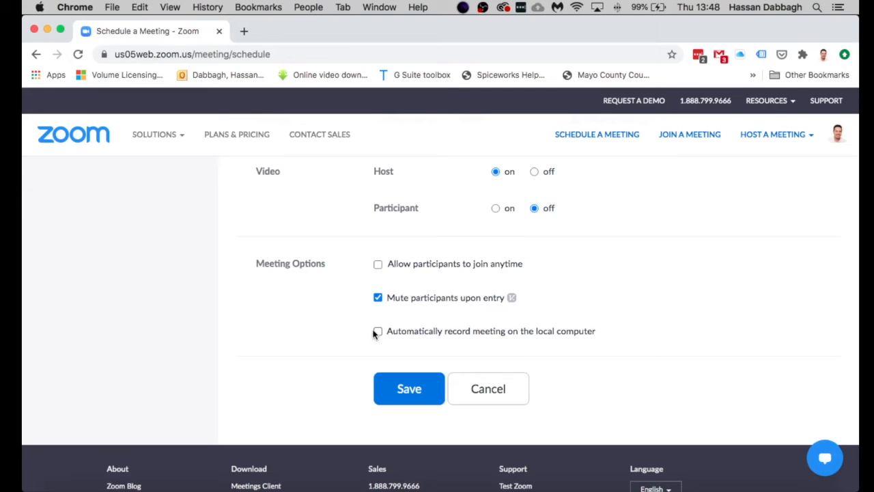
Step: Save the meeting and review its information page for Oct 22, 2020 05:30 PM Dublin
left_click(409, 389)
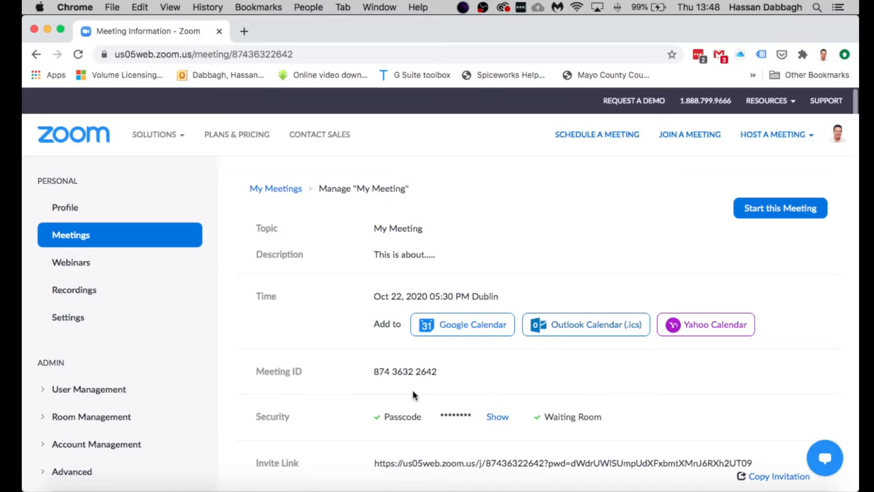
scroll(360, 351, "down", 3)
scroll(360, 352, "up", 3)
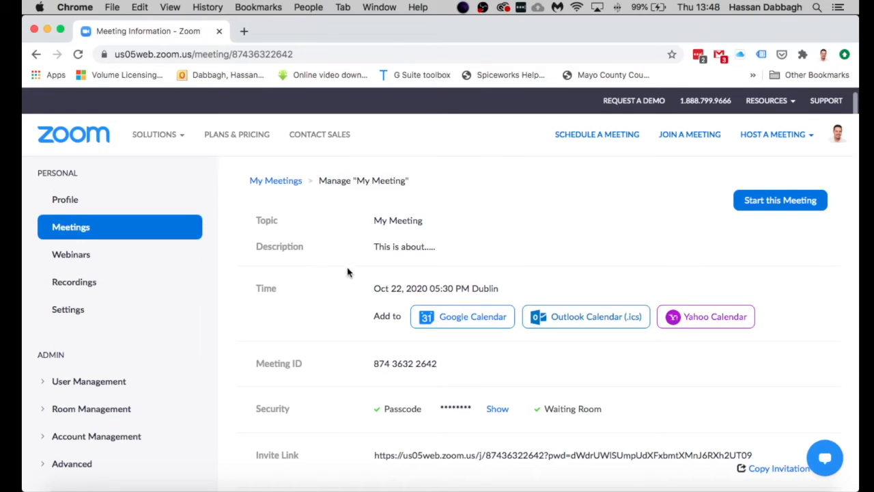
scroll(342, 281, "down", 2)
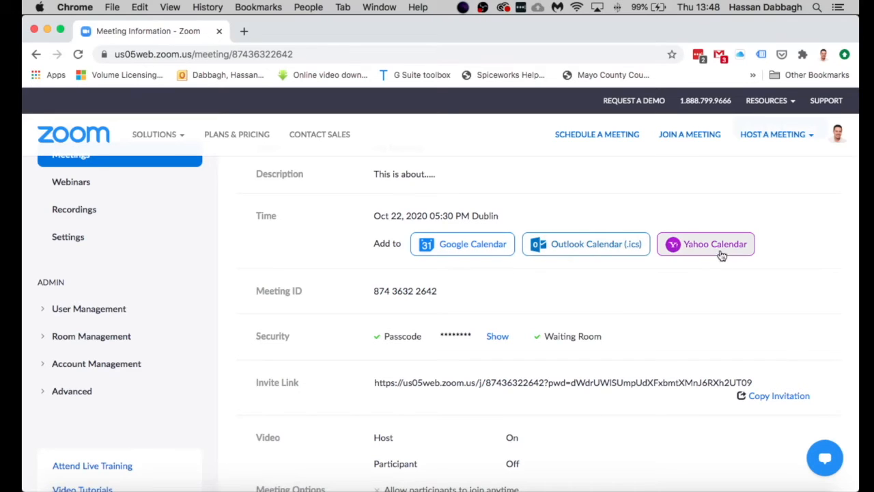
Step: Add the meeting to Google Calendar, allowing Zoom access to the calendar events
left_click(445, 252)
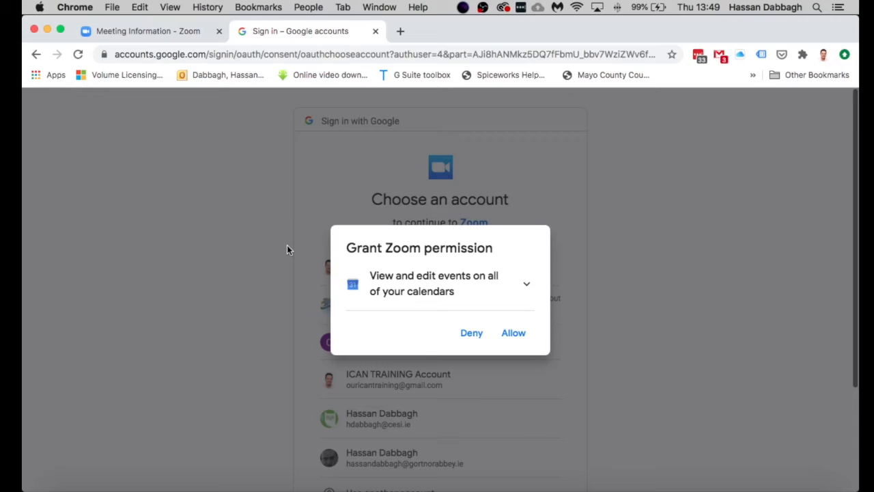
left_click(513, 333)
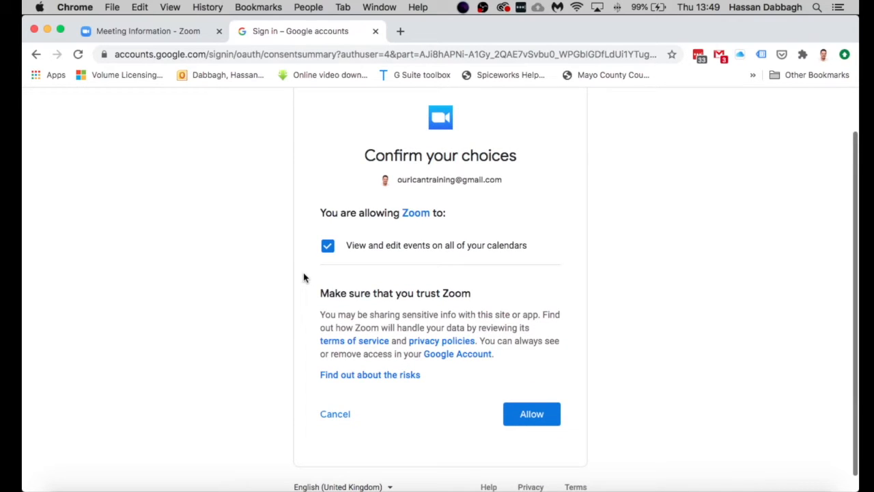
left_click(530, 417)
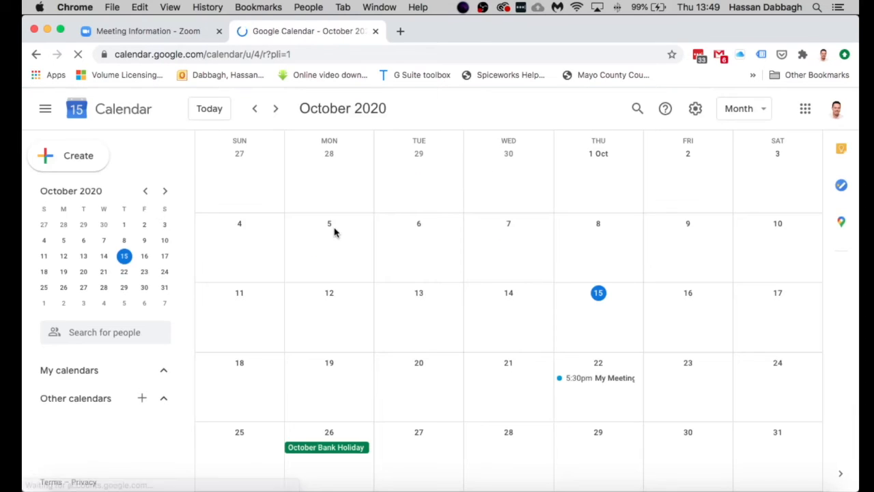
Step: View My Meeting's event details in Google Calendar, then return to the Zoom meeting page
left_click(599, 380)
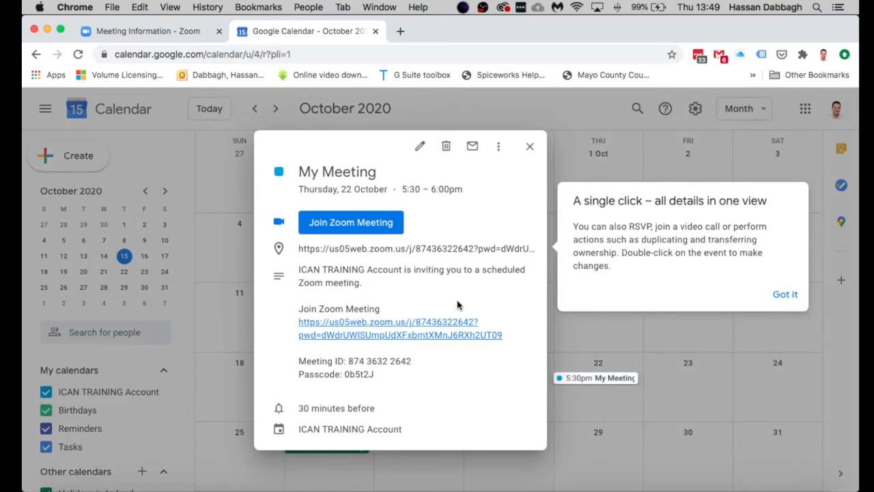
left_click(172, 35)
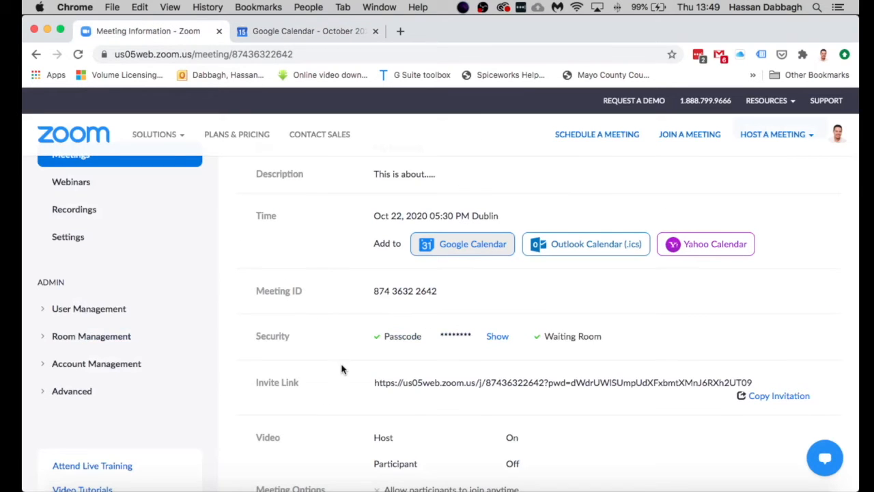
scroll(342, 369, "down", 2)
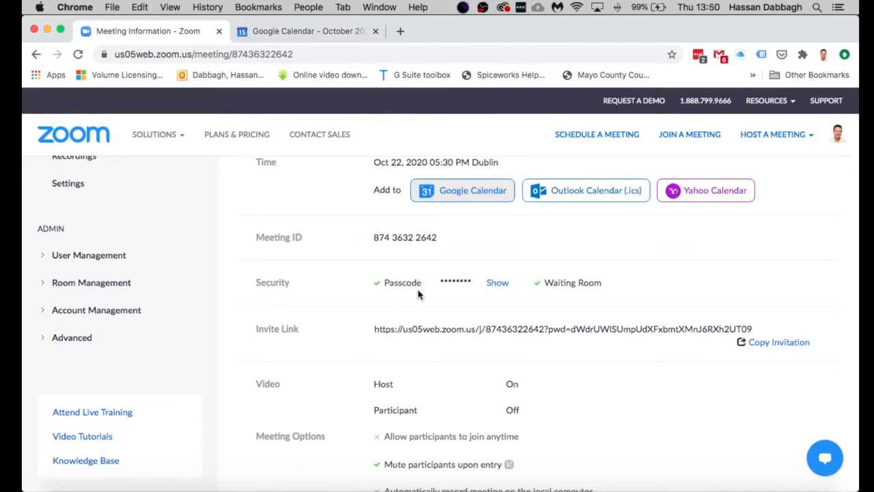
left_click(500, 290)
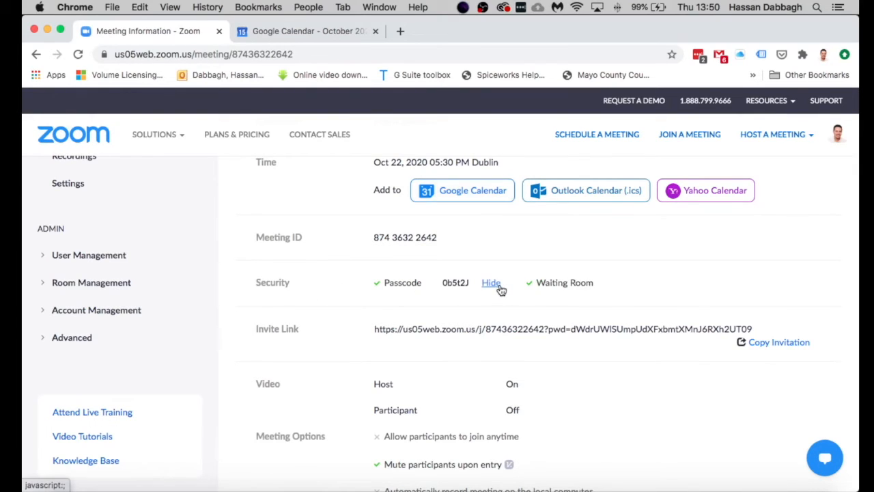
left_click(498, 289)
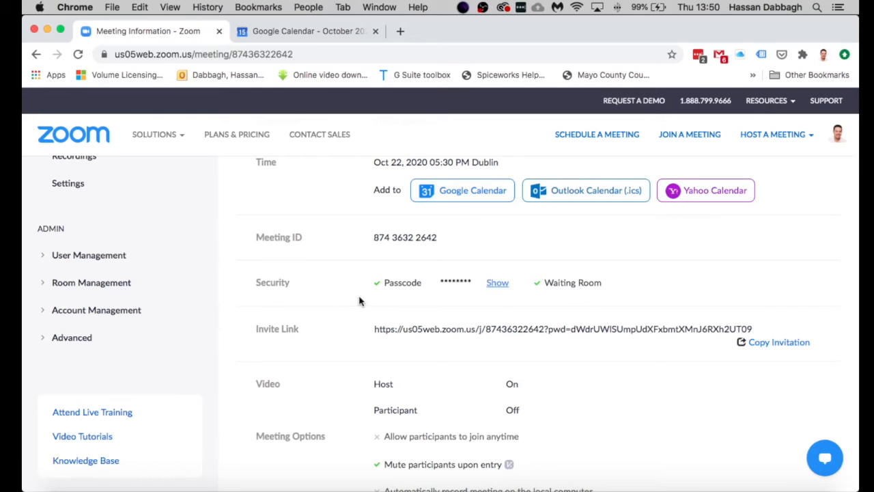
scroll(335, 309, "down", 2)
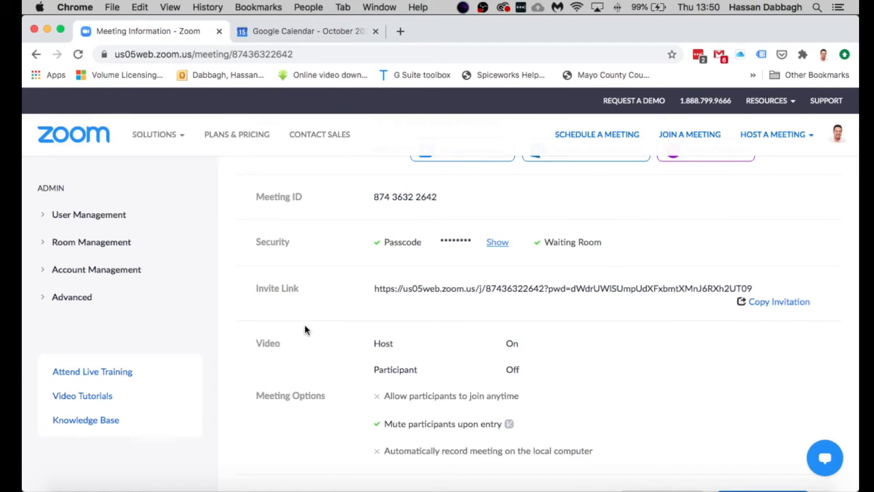
scroll(307, 329, "down", 3)
scroll(319, 327, "down", 1)
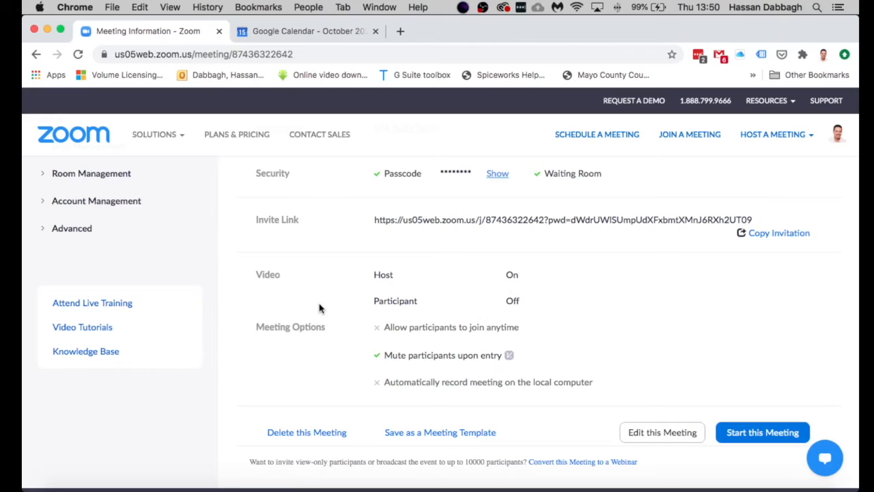
scroll(321, 351, "down", 2)
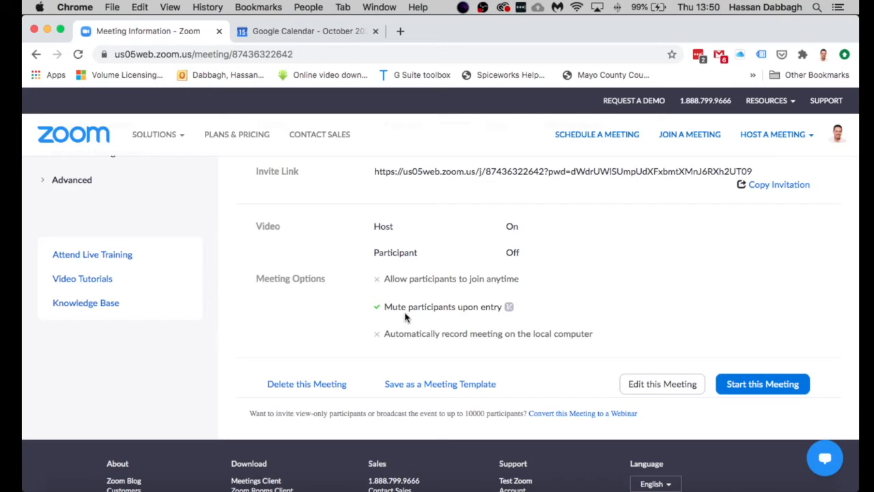
scroll(635, 355, "up", 1)
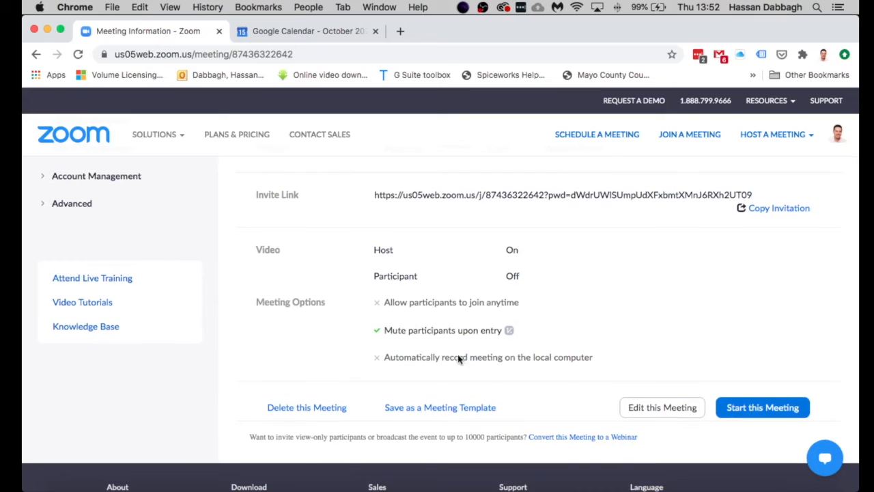
left_click(671, 416)
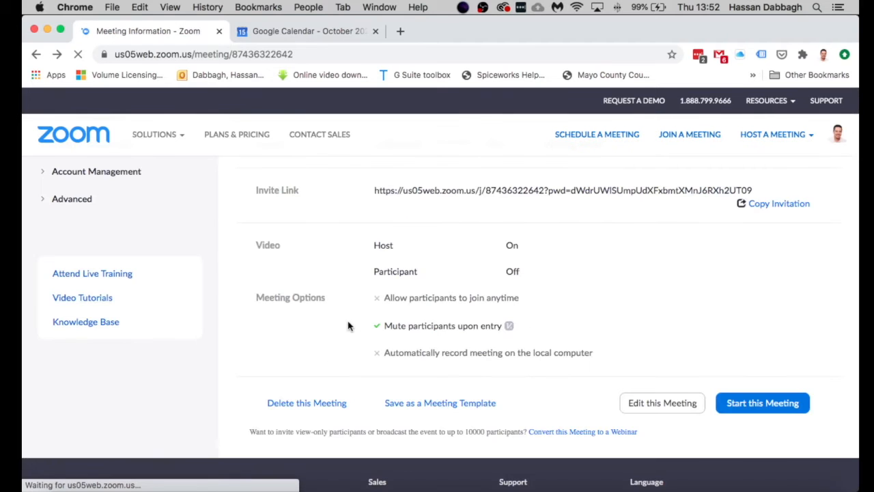
scroll(344, 326, "up", 2)
scroll(343, 326, "up", 3)
scroll(344, 326, "down", 2)
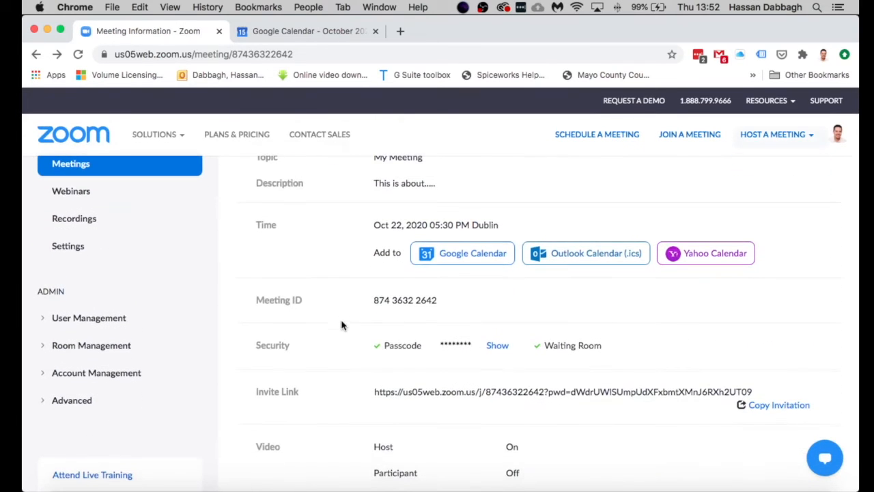
scroll(376, 359, "down", 3)
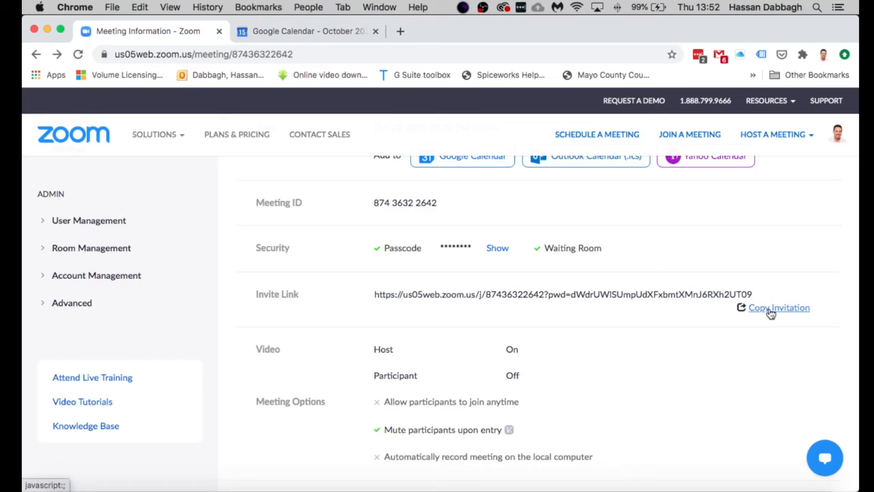
Step: Copy the My Meeting invitation and start a new Gmail message
left_click(771, 311)
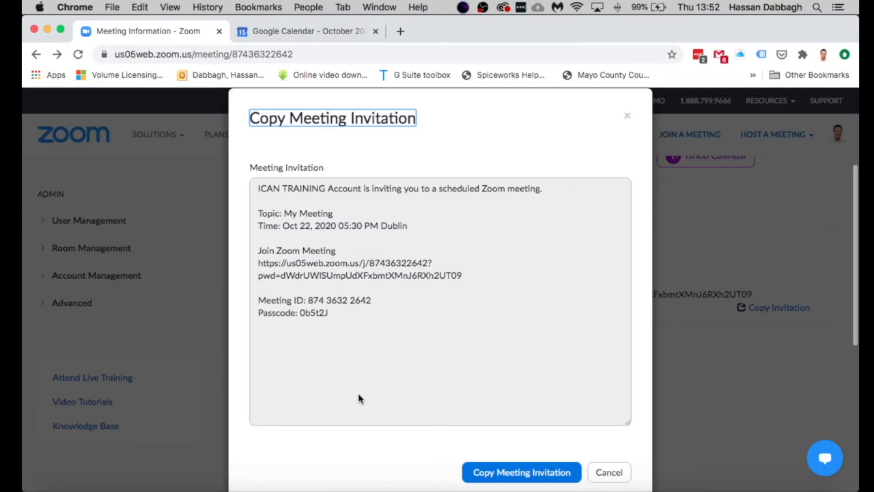
left_click(521, 472)
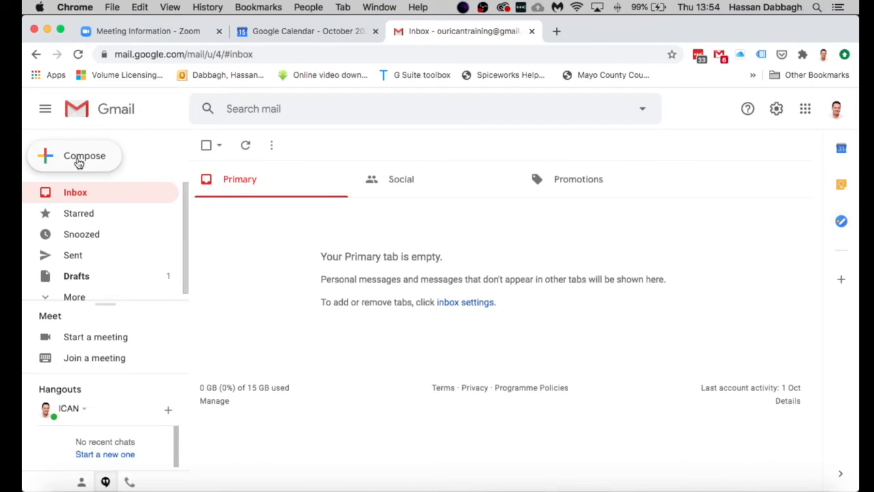
left_click(79, 160)
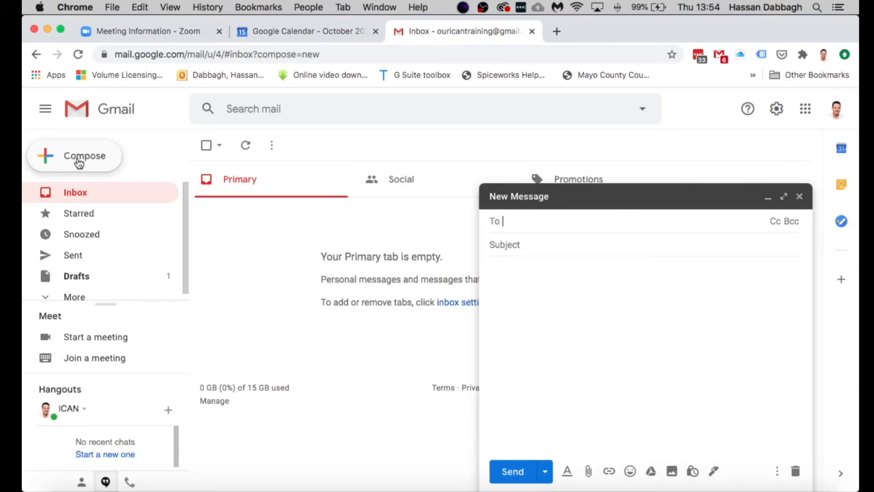
Step: Paste the Zoom invitation into the body, address the training account, subject 'Our Weekly Meeting', and send
left_click(509, 287)
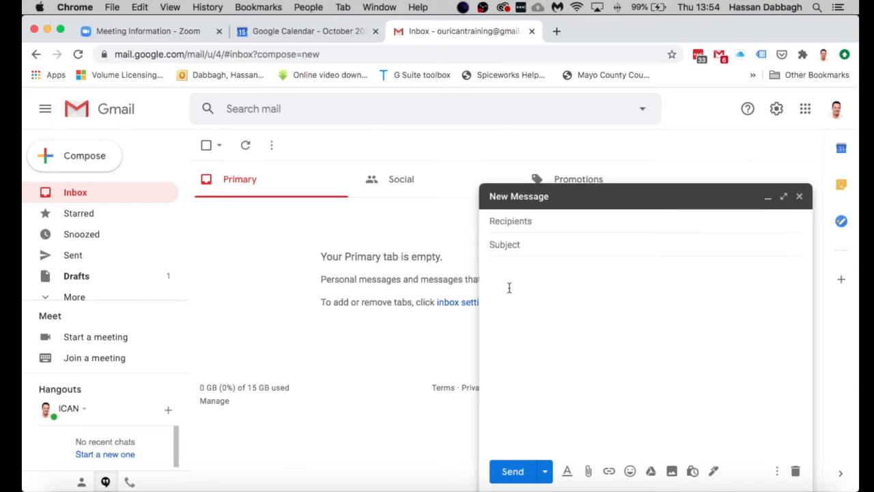
key("super+v")
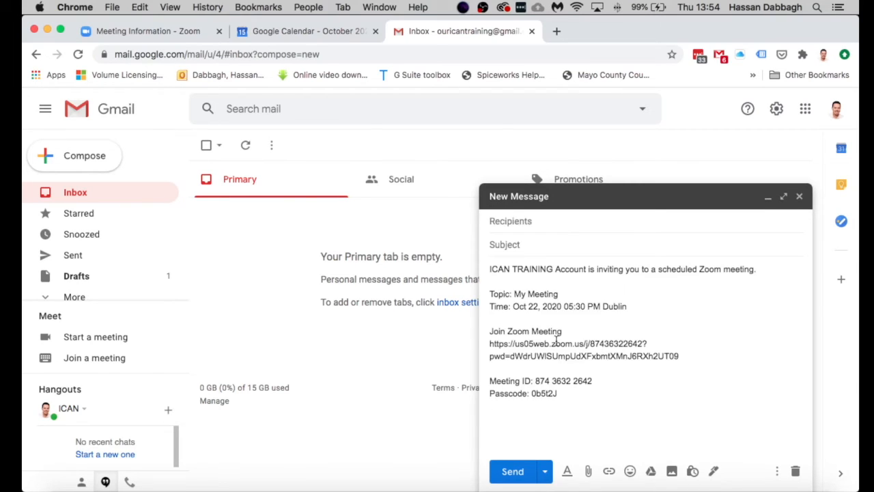
left_click(527, 222)
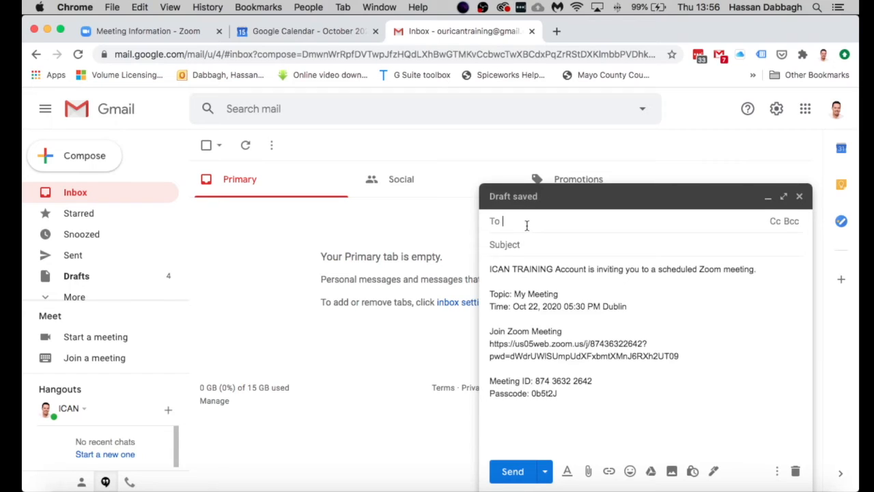
left_click(538, 245)
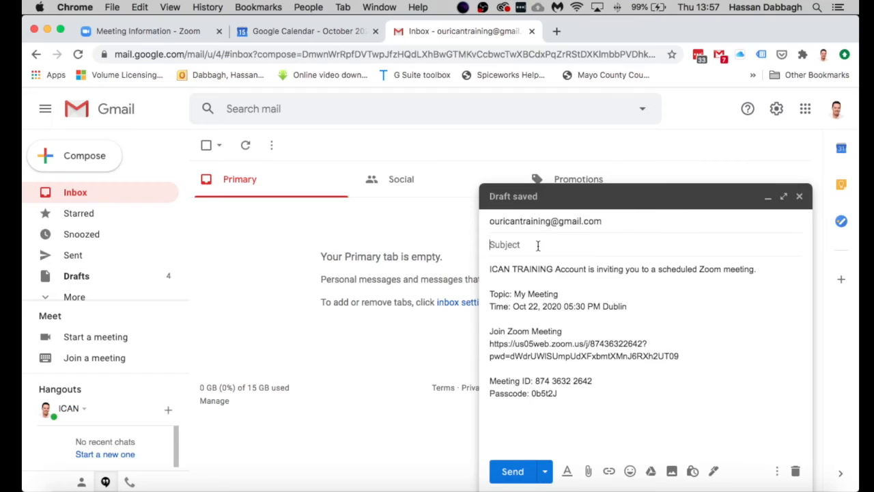
key("super+v")
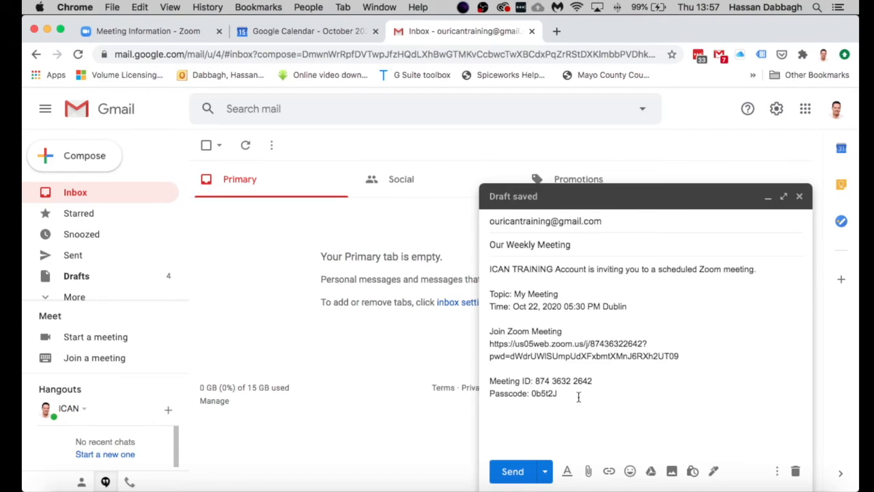
left_click(509, 471)
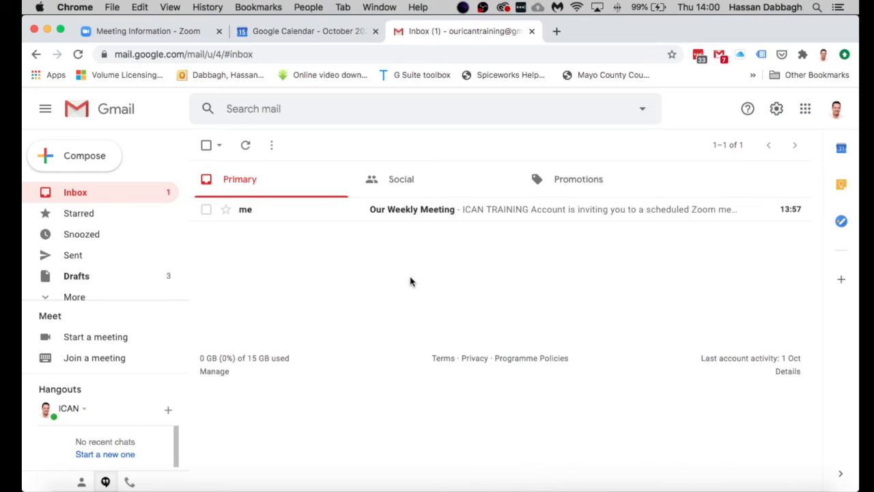
Step: Open the received Our Weekly Meeting email and follow its Join Zoom Meeting link
left_click(421, 211)
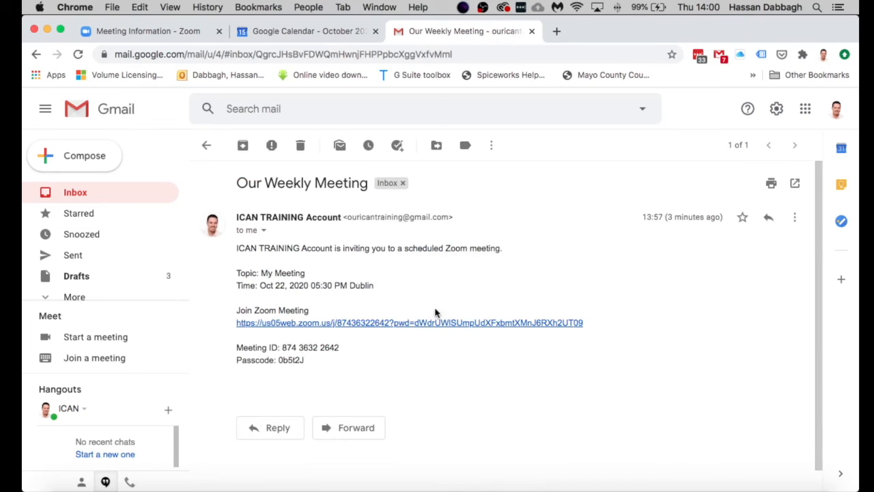
scroll(424, 287, "down", 1)
scroll(422, 292, "up", 1)
scroll(286, 364, "down", 1)
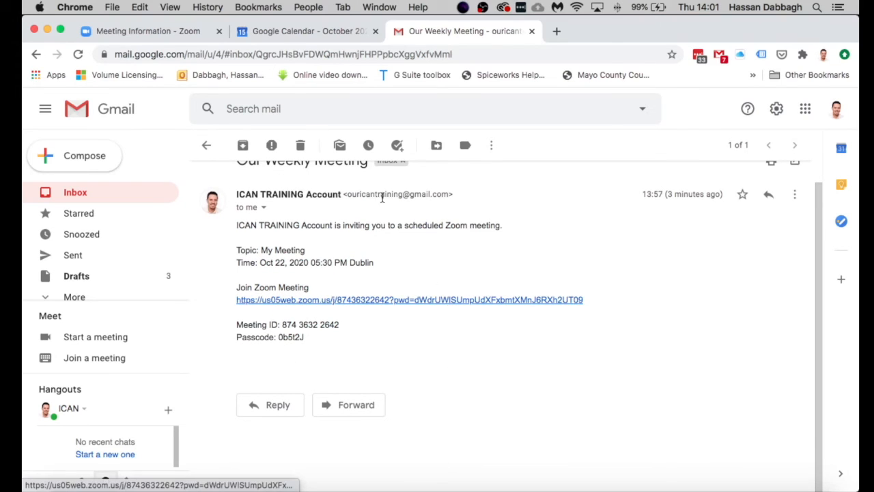
left_click(400, 299)
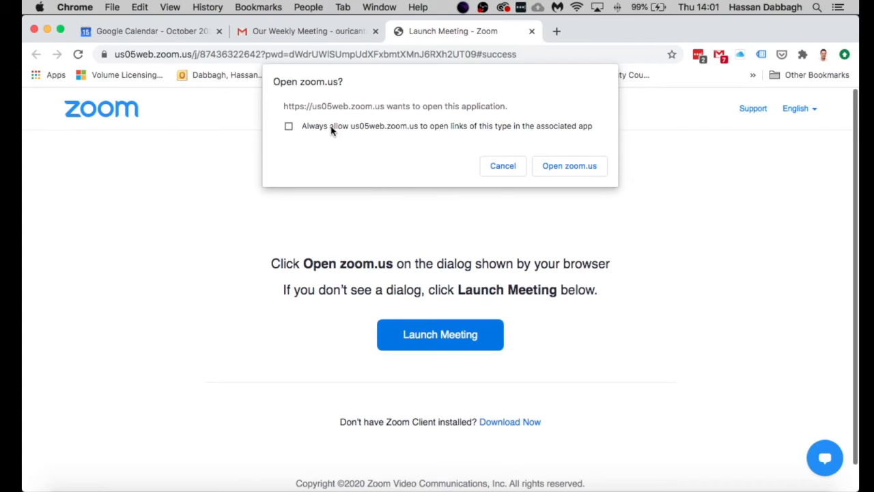
Step: Launch the Zoom app and join with the meeting ID copied from the email
left_click(567, 166)
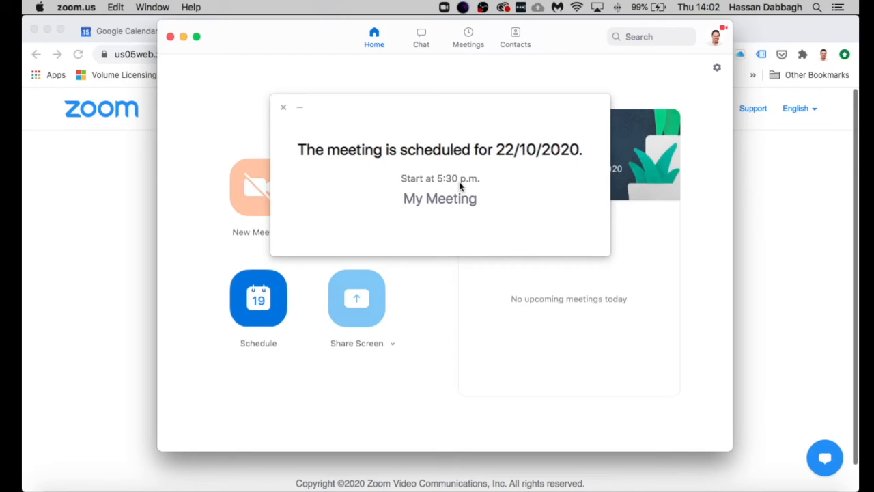
left_click(284, 110)
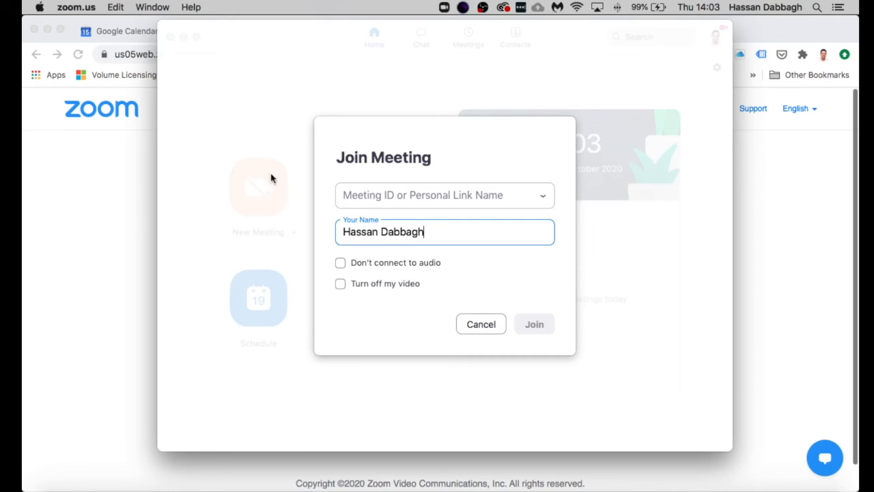
left_click(101, 215)
left_click(317, 32)
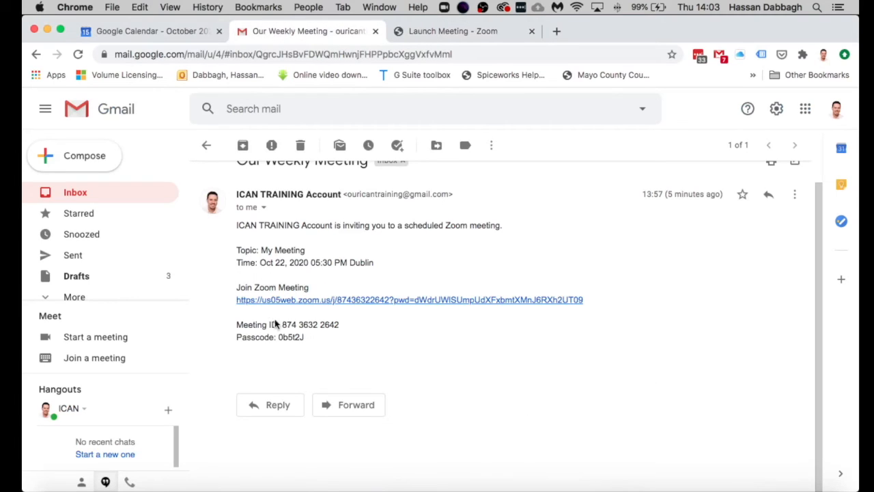
left_click_drag(282, 321, 339, 325)
key("super+Tab")
left_click(351, 194)
key("super+v")
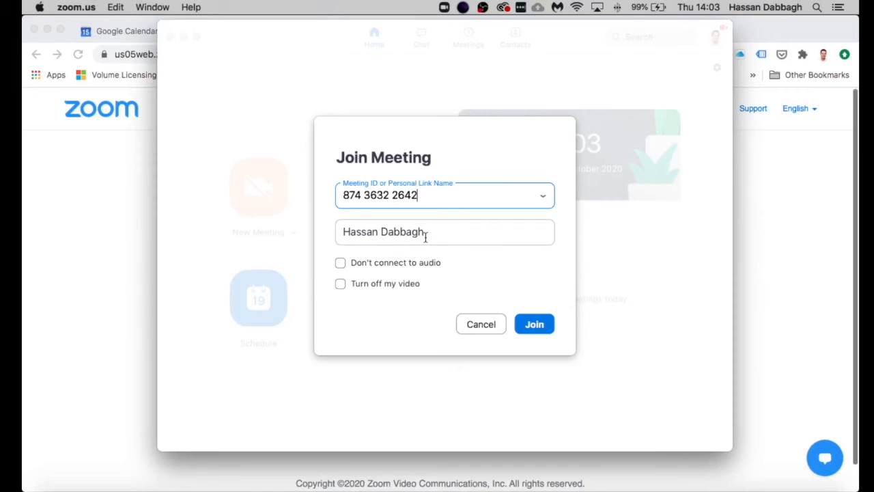
left_click(537, 325)
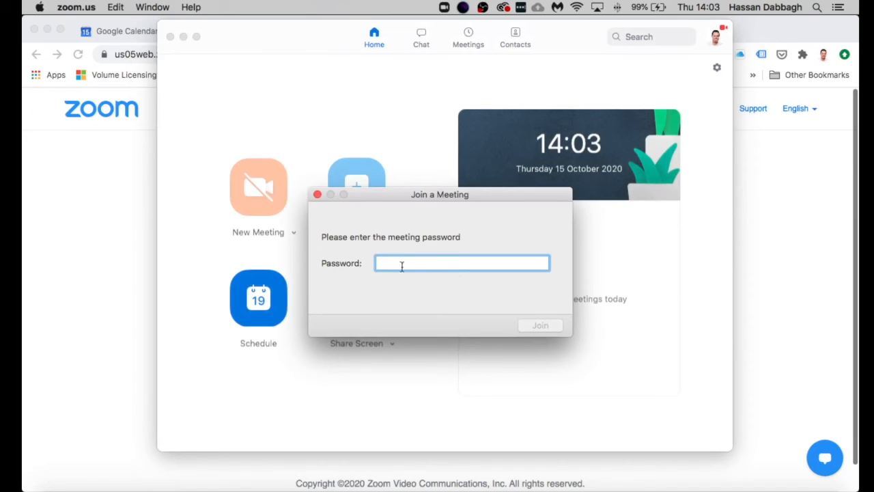
Step: Copy the emailed passcode into the Zoom password prompt and submit it
left_click(782, 252)
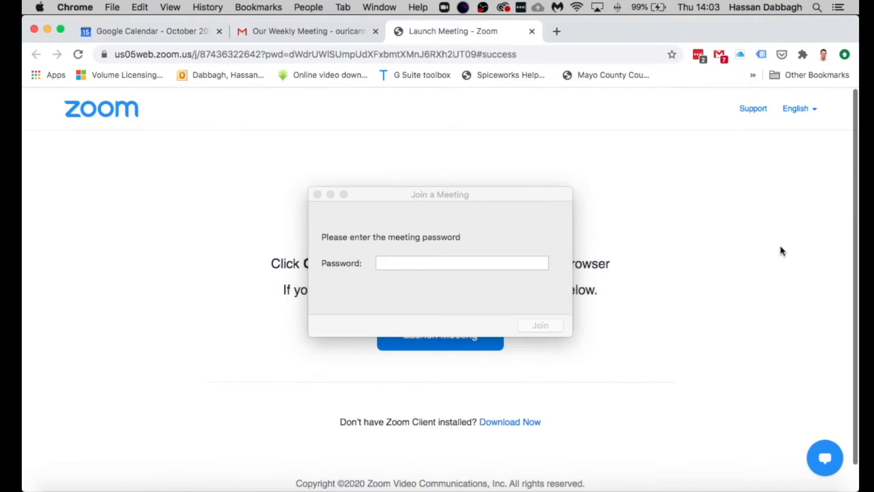
left_click(287, 40)
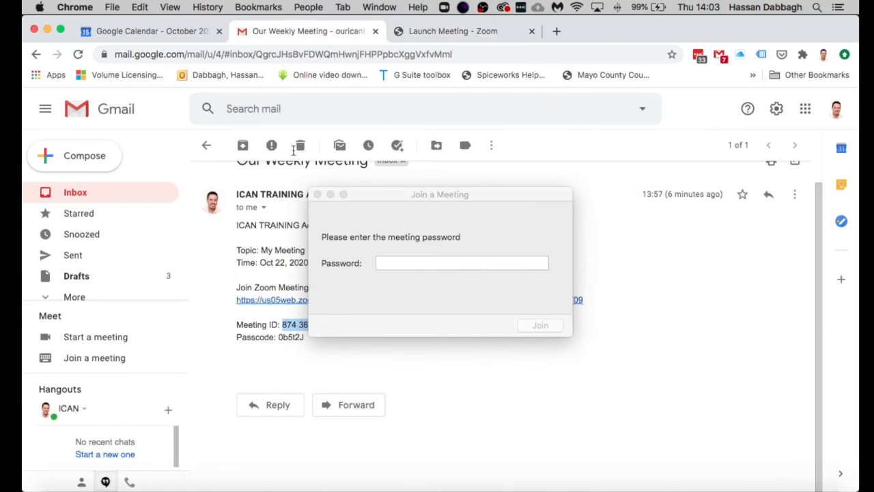
left_click_drag(278, 337, 305, 340)
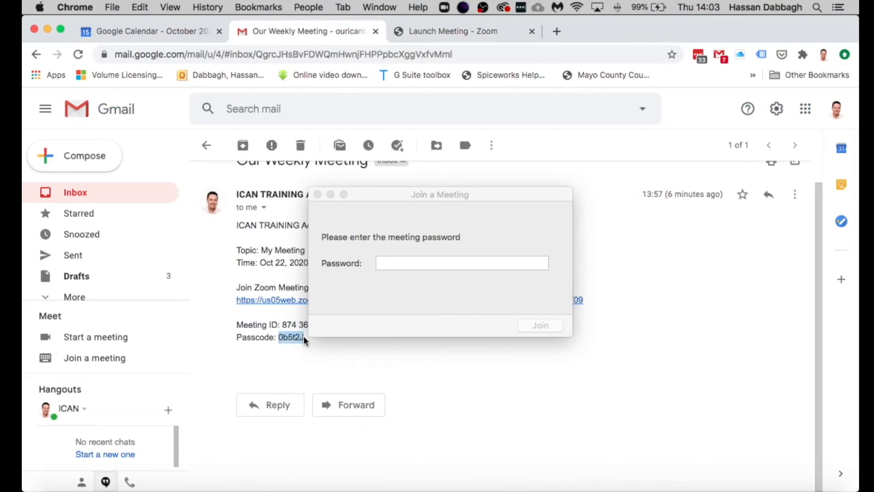
left_click(413, 263)
key("super+v")
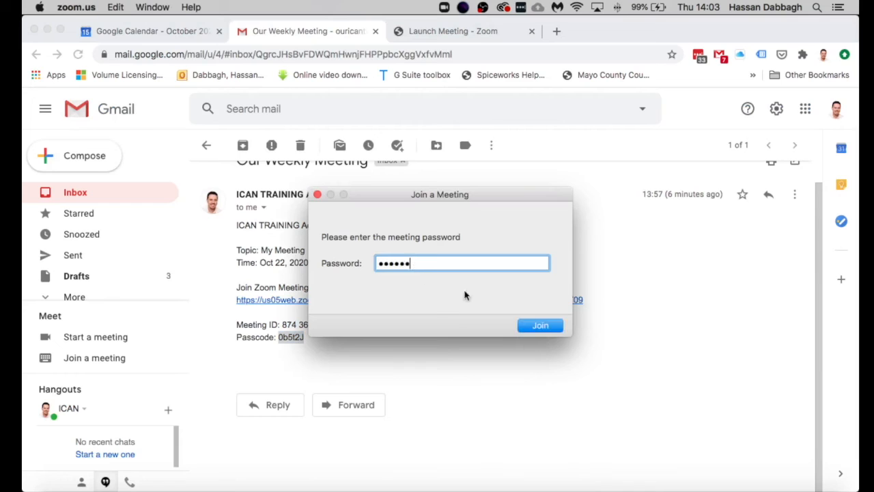
left_click(540, 326)
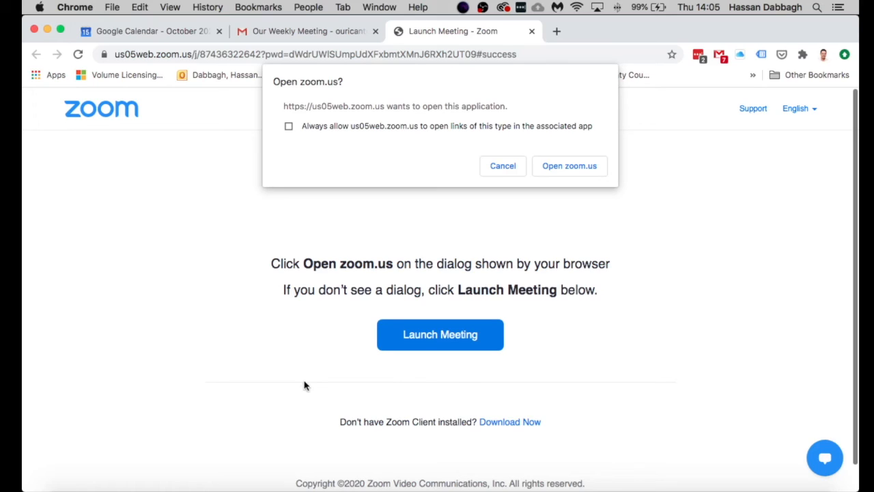
Step: Decline the Open zoom.us prompt, relaunch the meeting, and decline the prompt again
left_click(503, 169)
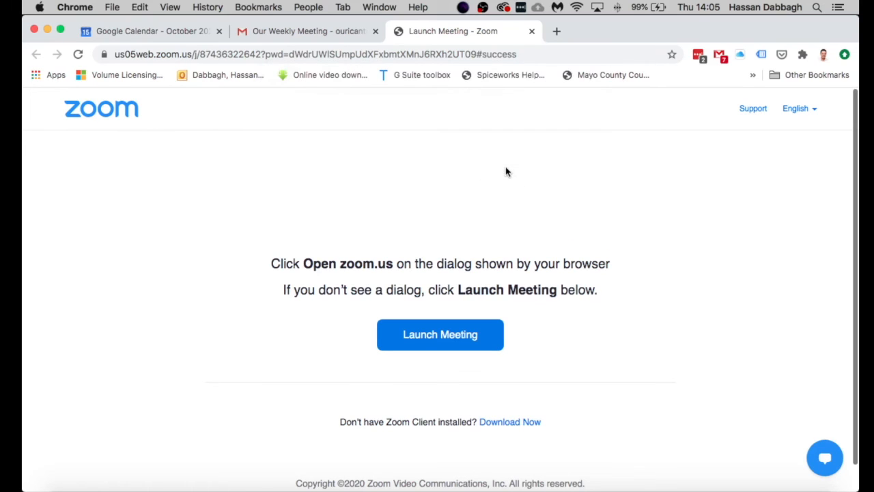
left_click(441, 342)
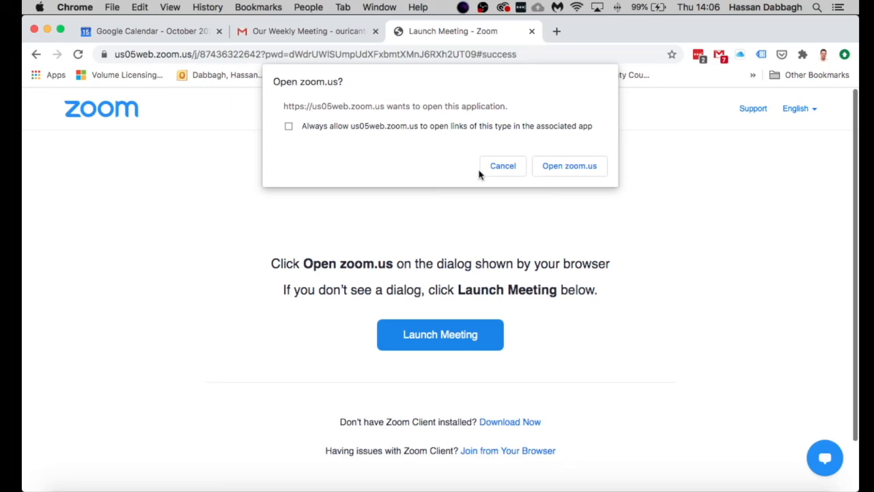
left_click(502, 168)
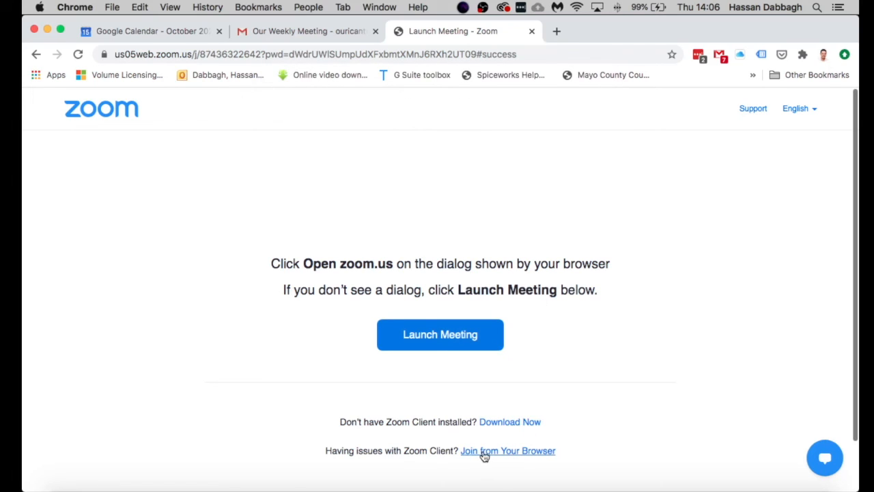
Step: Join from the browser with a display name, pass the reCAPTCHA, and accept Zoom's terms
left_click(513, 452)
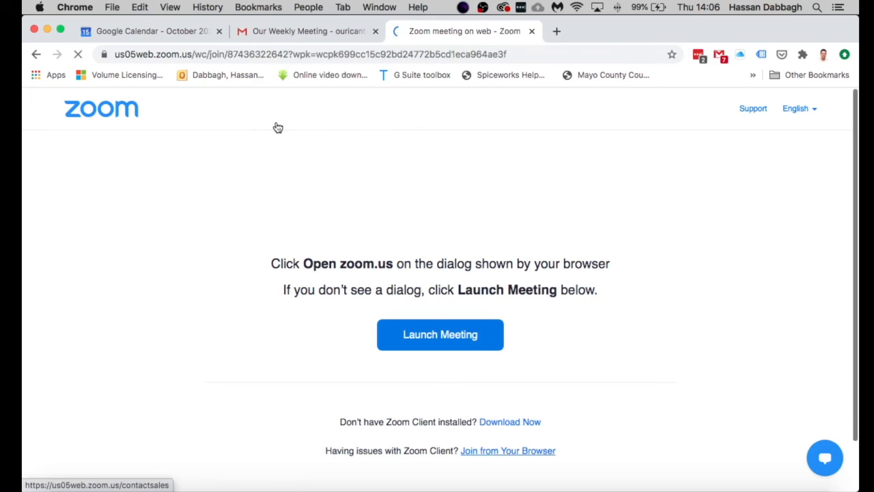
left_click(374, 300)
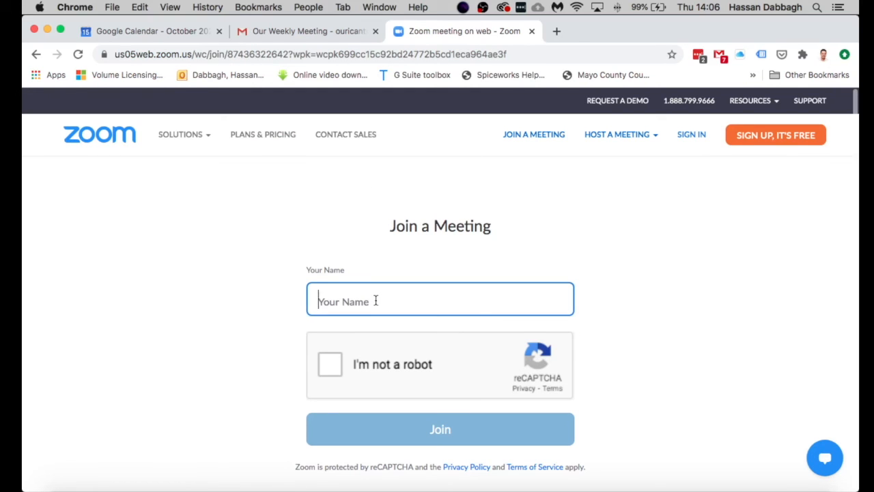
type("Hassan")
left_click(330, 364)
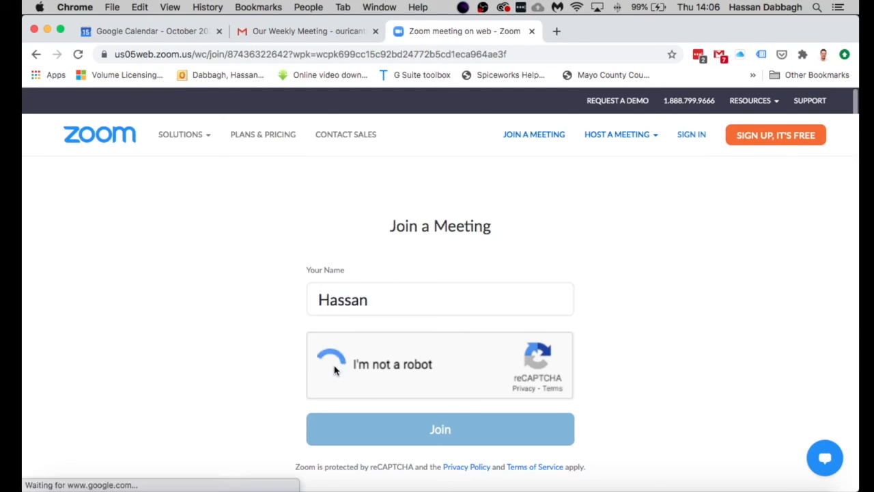
left_click(440, 430)
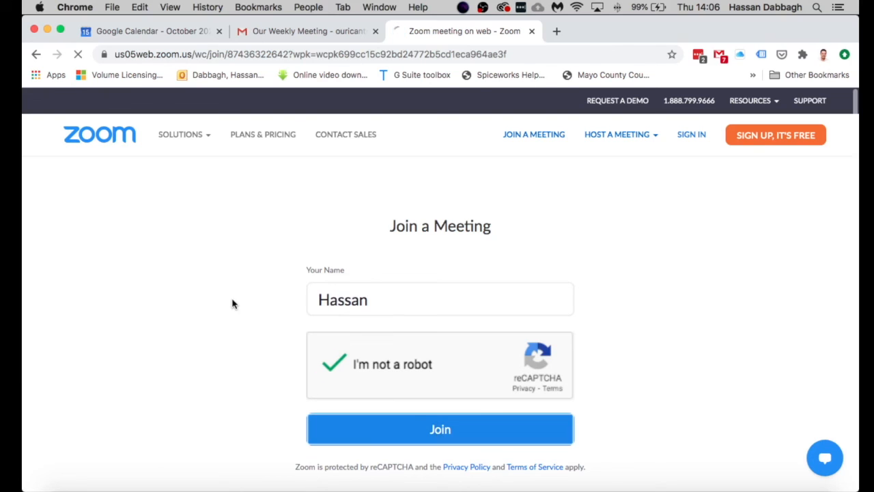
left_click(481, 280)
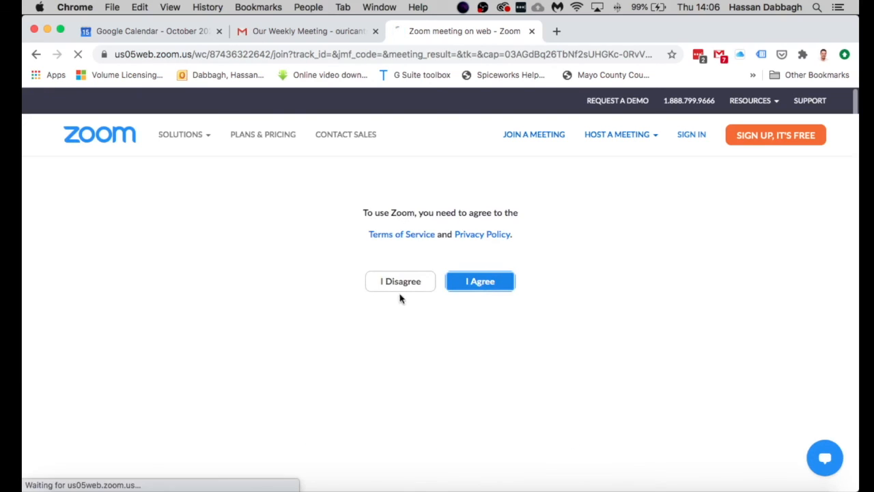